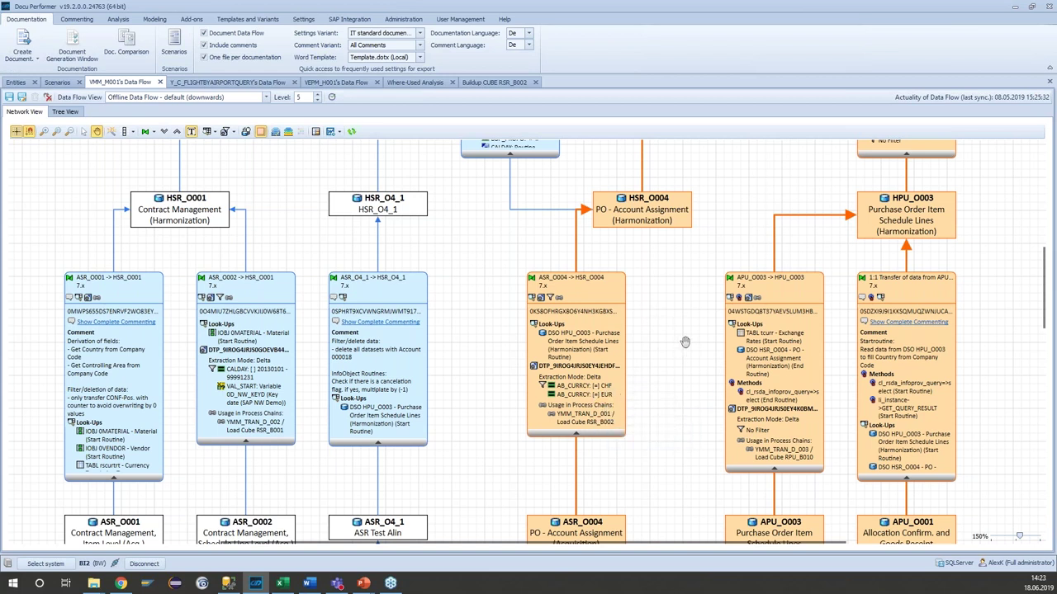
Display the analysis options offered for the RSR_B001 Contract Management cube in the VMM_M001 data flow.
scroll(531, 247, up, 5)
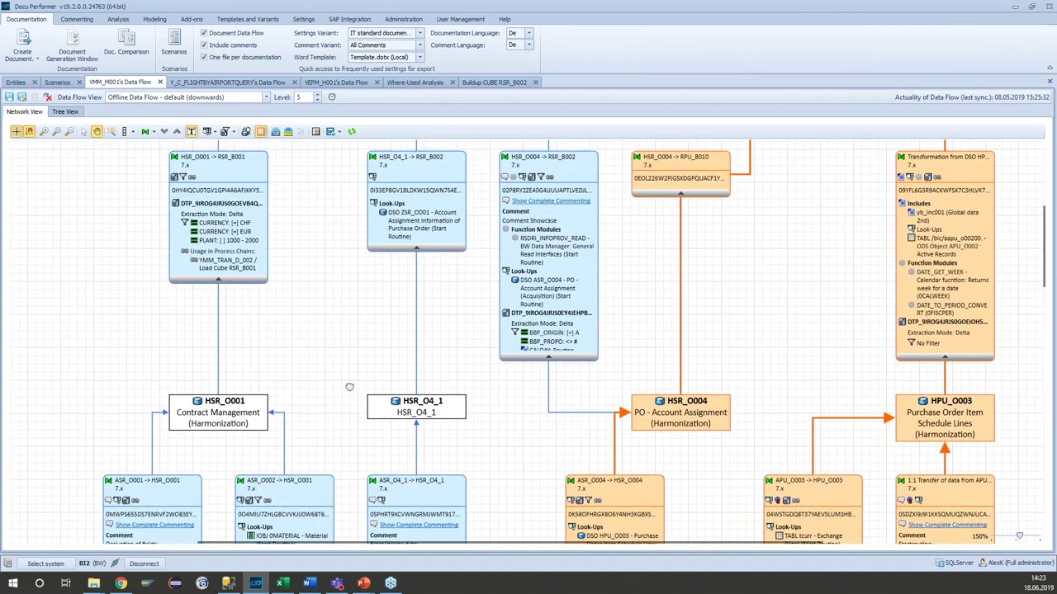
scroll(350, 386, up, 3)
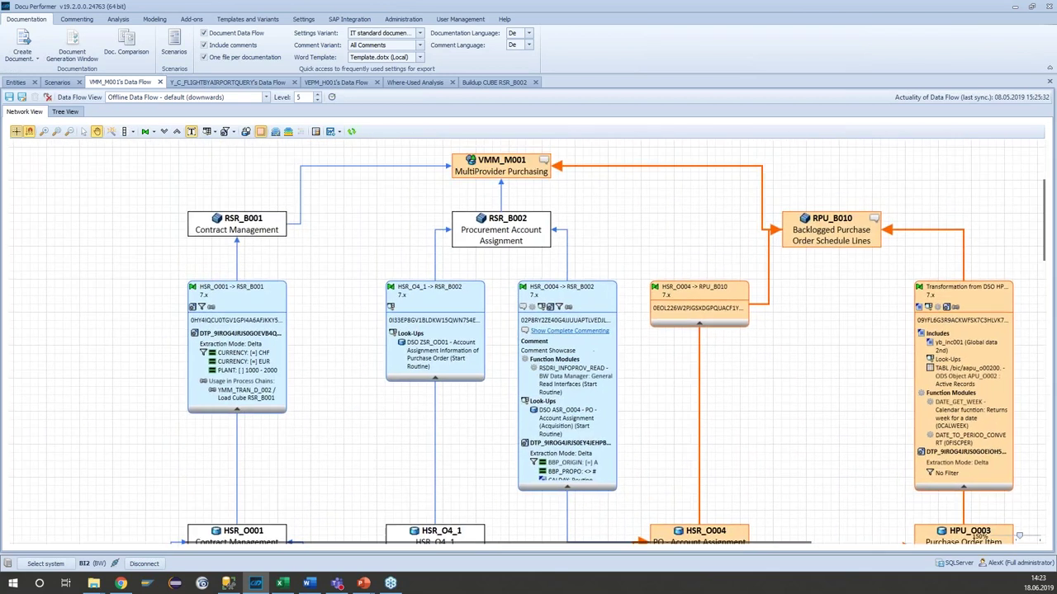
click(84, 132)
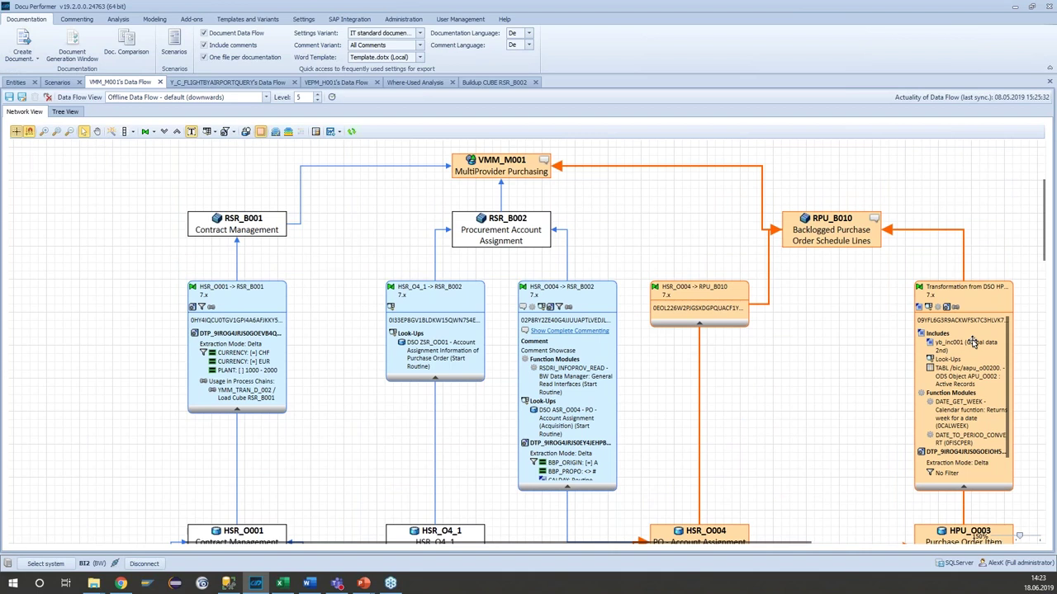
right_click(226, 222)
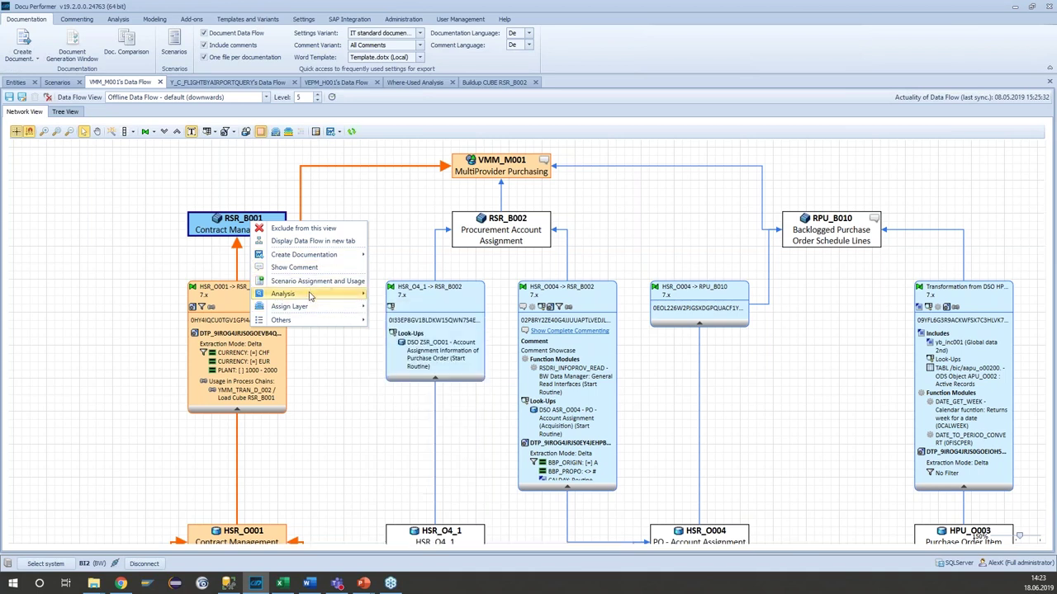
mouse_move(317, 295)
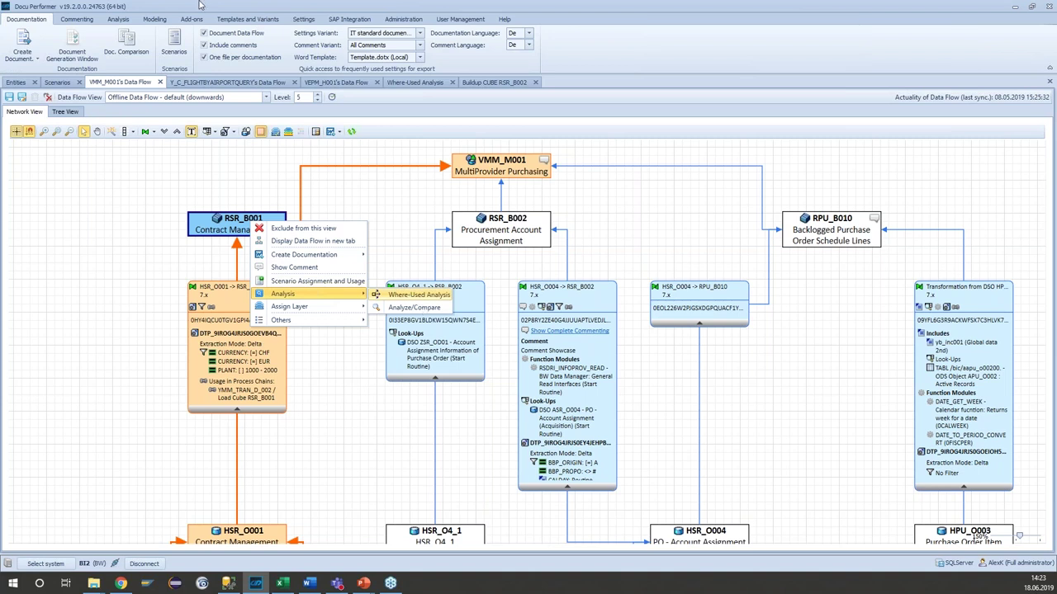
click(410, 296)
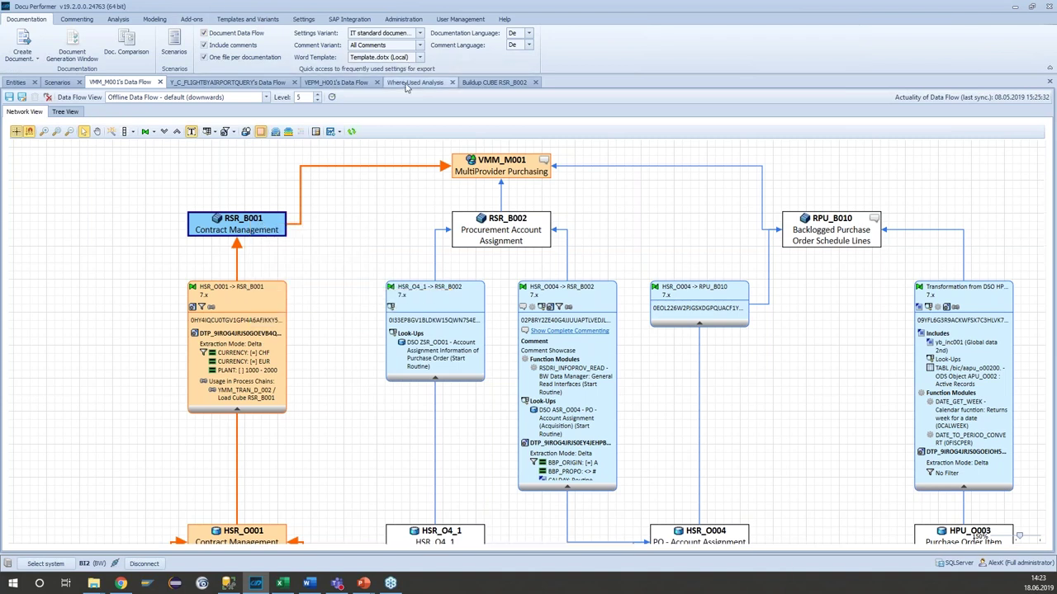
Review the where-used analysis for RSR_B002, covering both BW objects and nested usage in process chains.
click(410, 82)
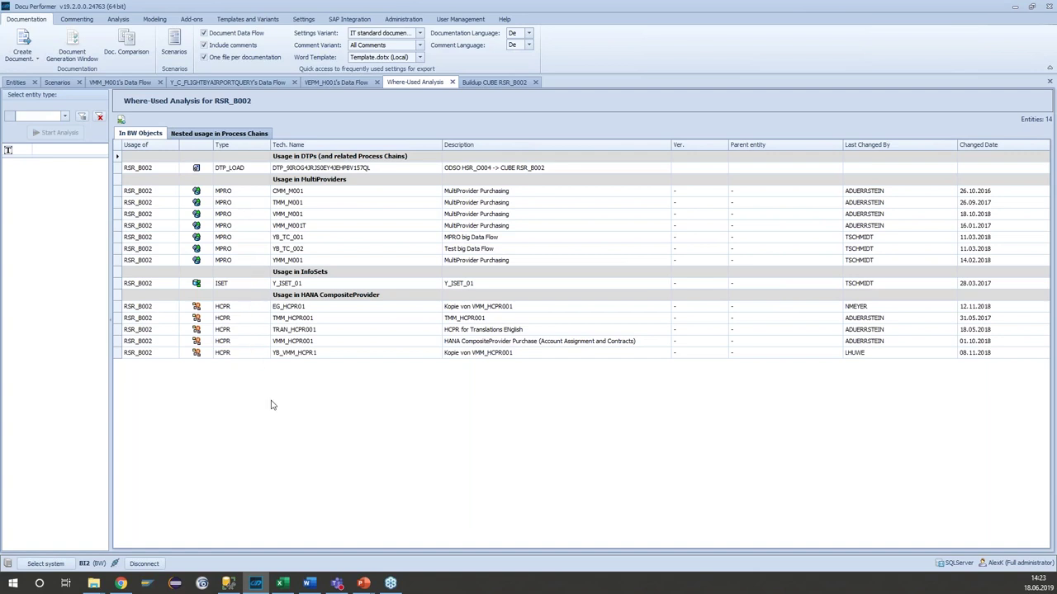
click(193, 134)
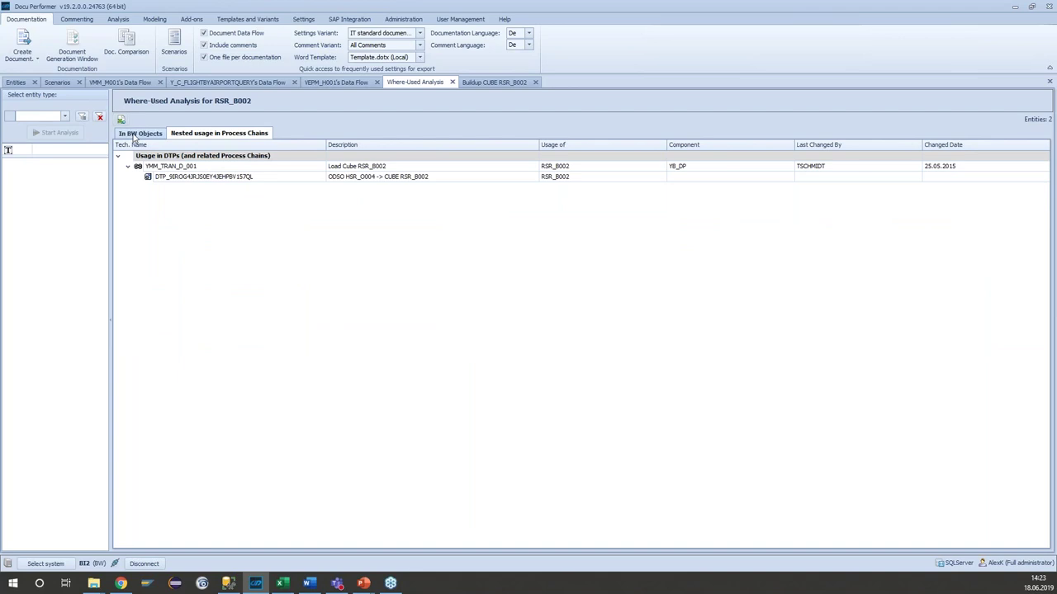
click(134, 134)
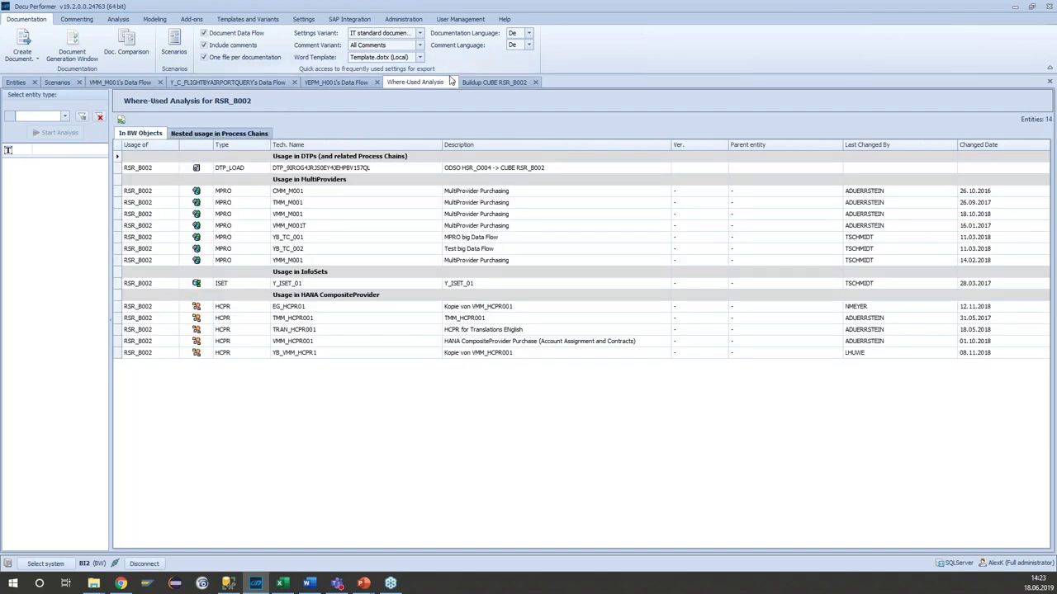
Examine the InfoCube analysis of RSR_B002 from its characteristics through key figures and navigation attributes to the DTPs.
click(483, 83)
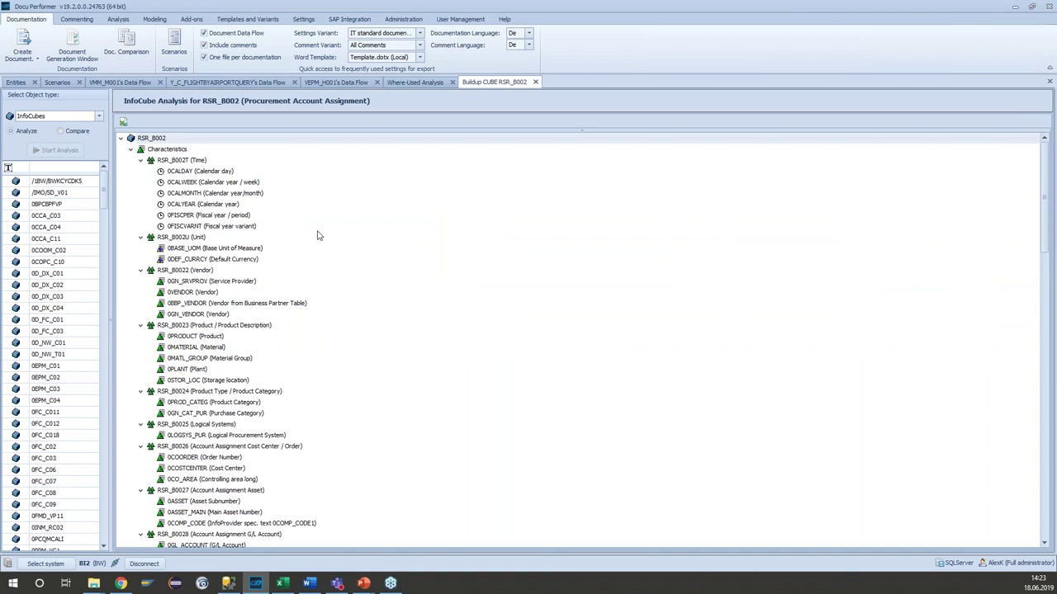
scroll(319, 235, down, 4)
scroll(767, 272, up, 4)
scroll(547, 335, down, 5)
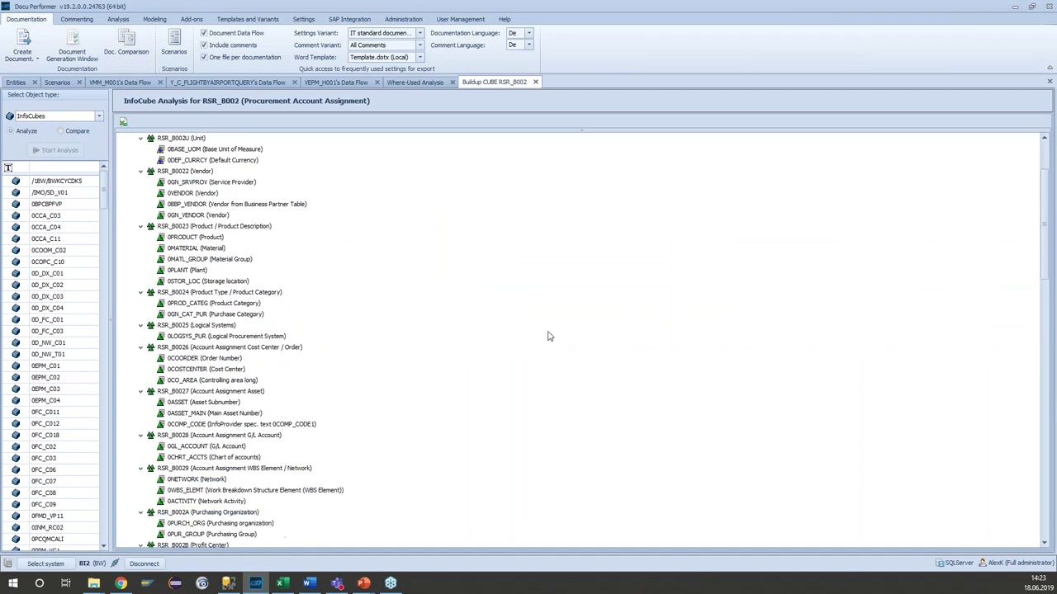
scroll(495, 342, down, 5)
scroll(325, 395, down, 2)
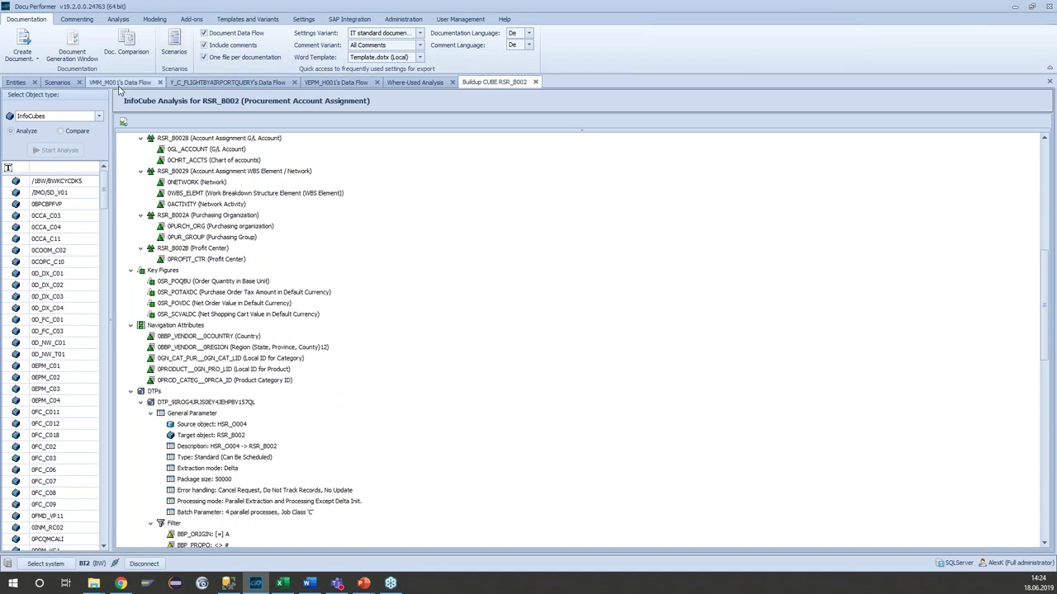
View the full comment of the ASR_O4_1 -> HSR_O4_1 transformation in the VMM_M001 data flow and close it.
click(120, 83)
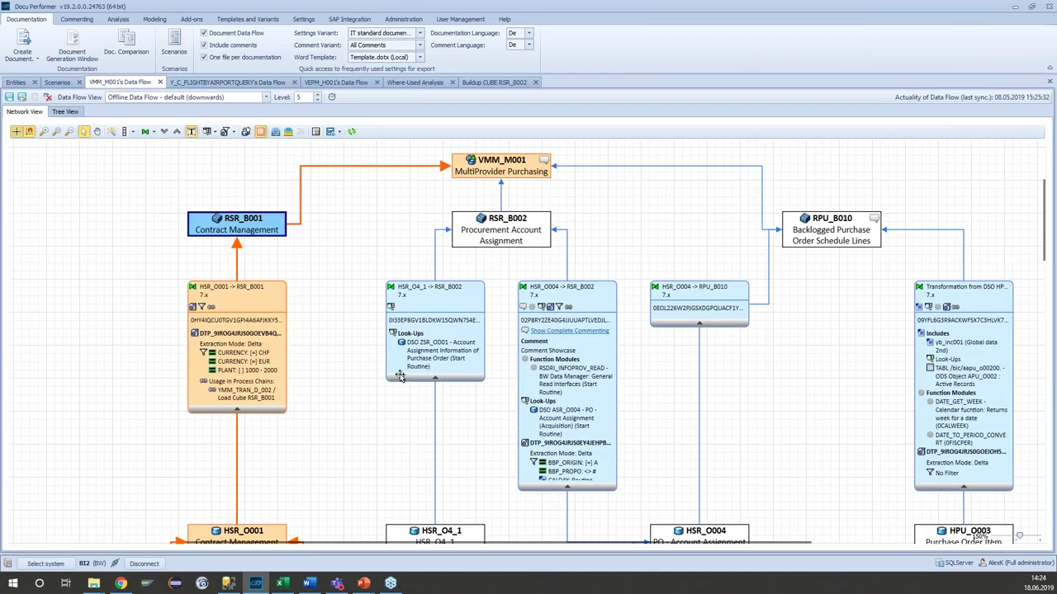
click(97, 131)
drag(387, 435, 350, 158)
drag(336, 248, 334, 237)
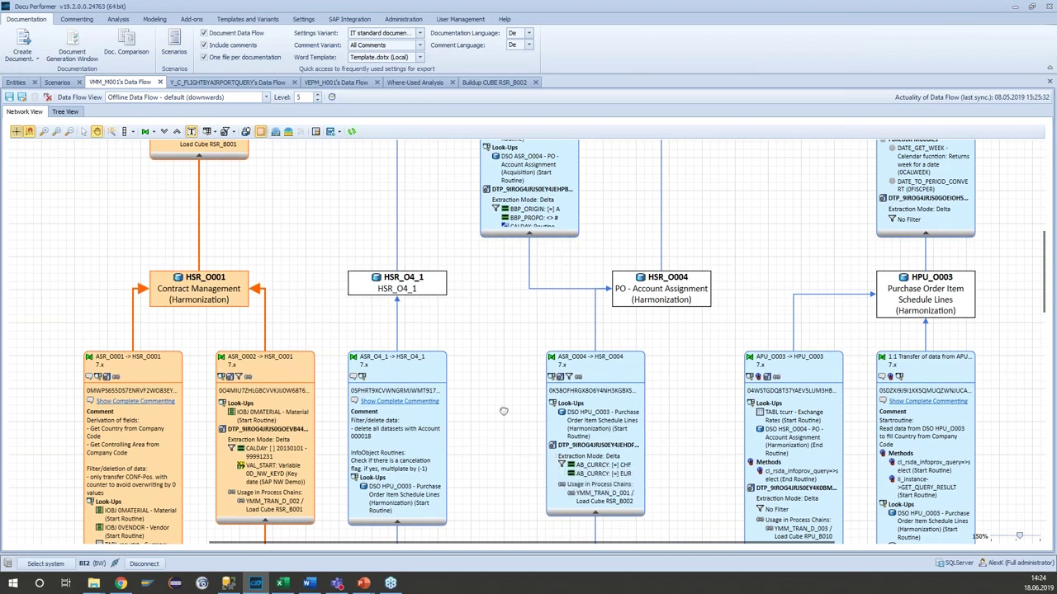
drag(366, 445, 380, 406)
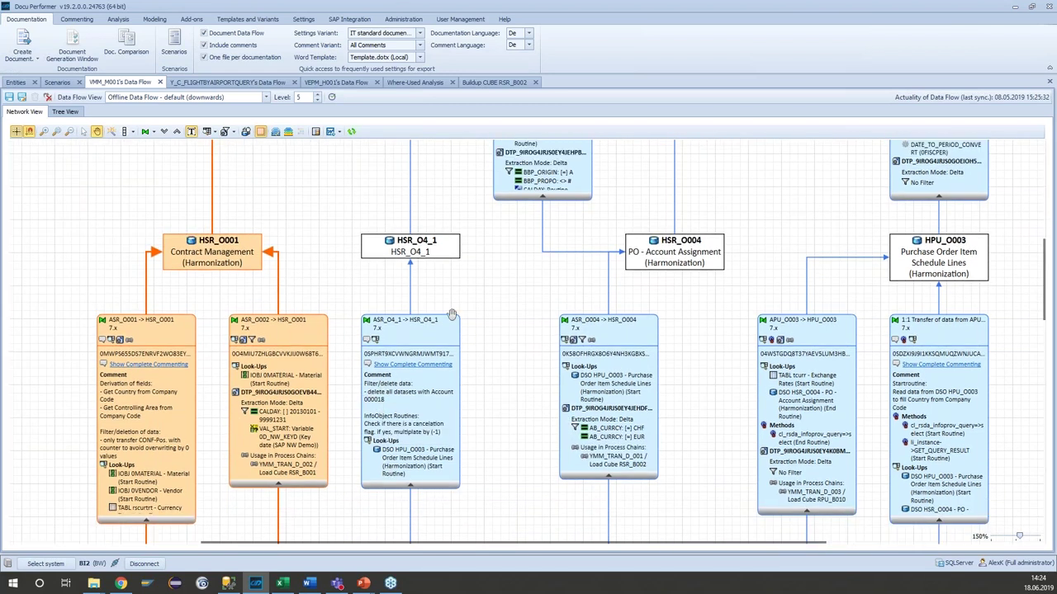
click(83, 132)
drag(383, 398, 425, 404)
right_click(425, 405)
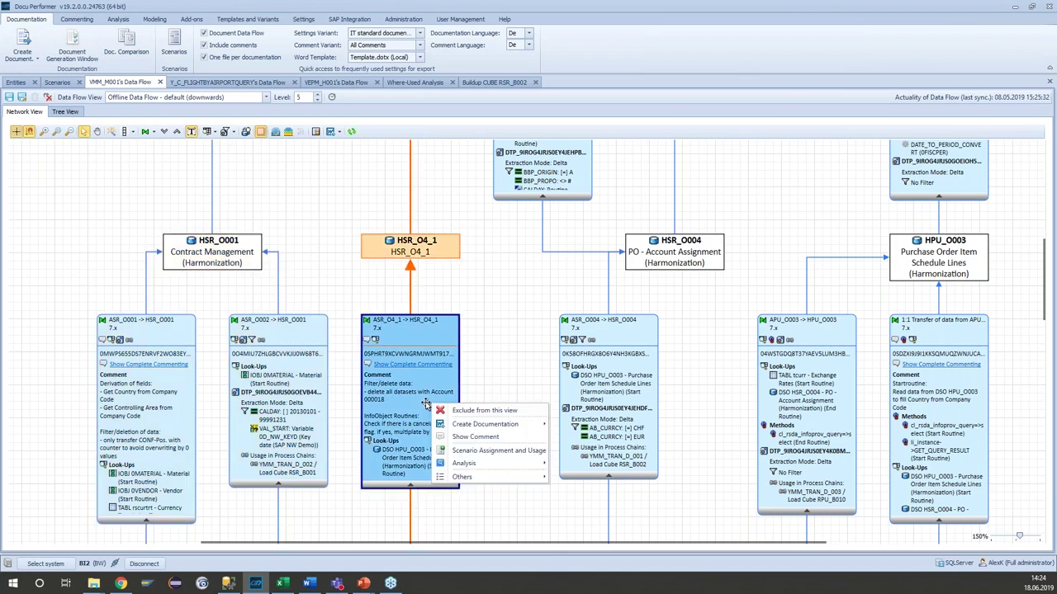
click(508, 436)
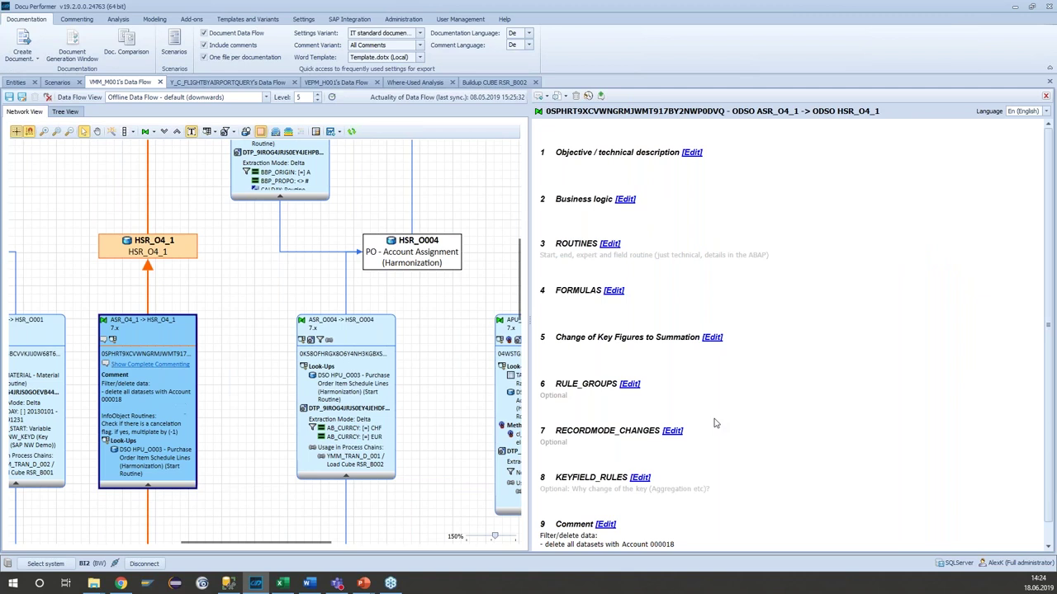
scroll(797, 404, down, 1)
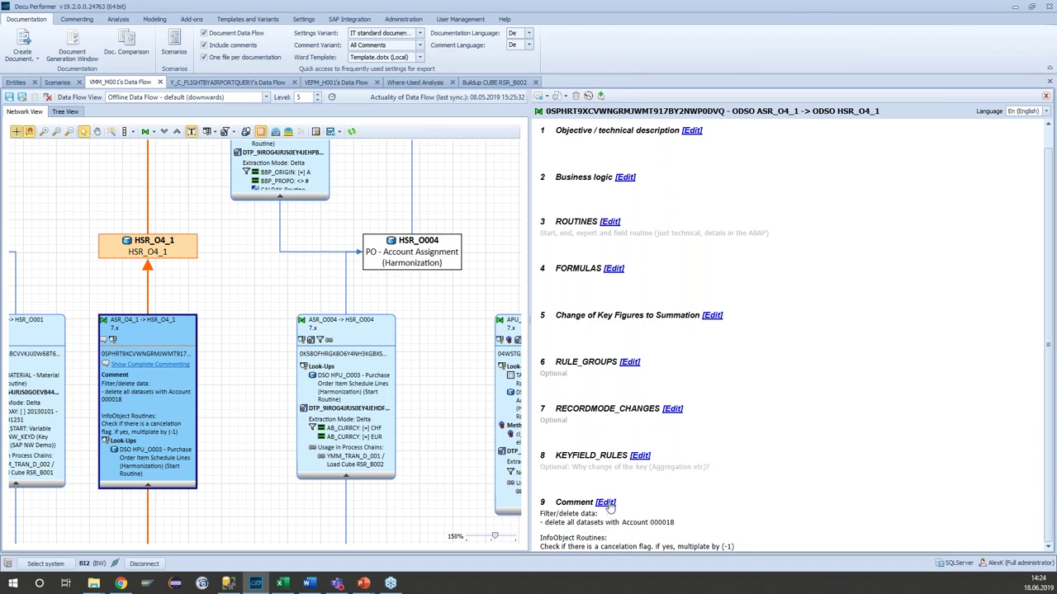
click(1045, 96)
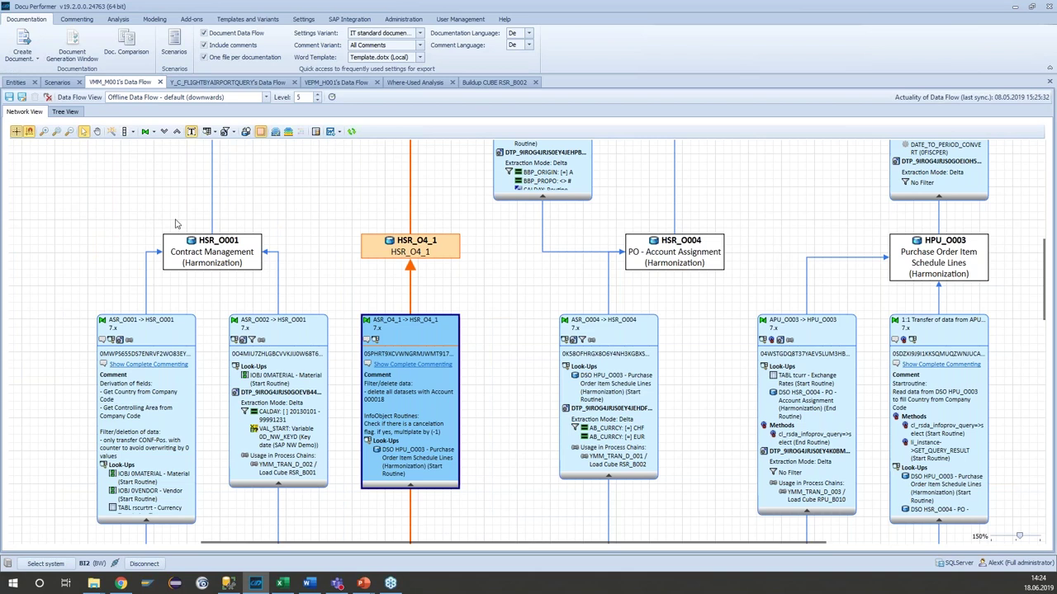
Display the VMM_M001 data flow arranged in its colored architecture layers.
click(69, 133)
click(69, 132)
click(69, 132)
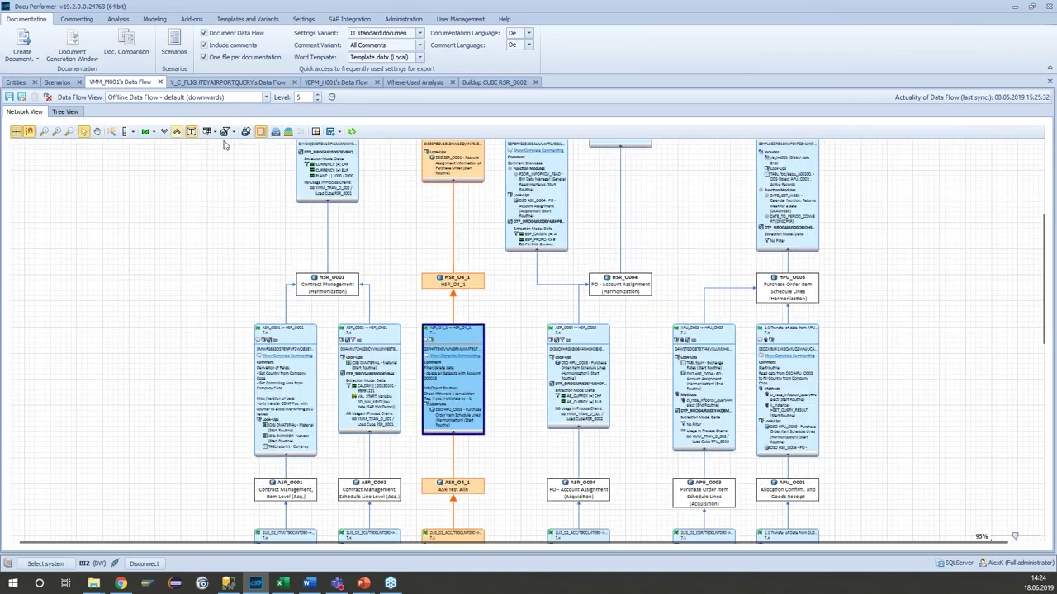
click(288, 132)
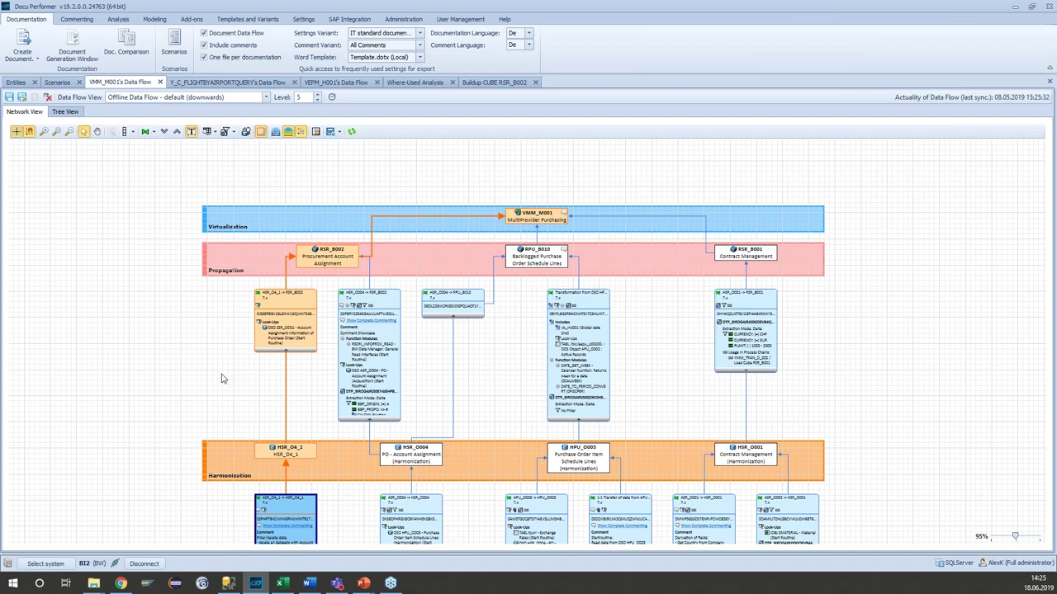
Open the definition of the Virtualization layer from the list of predefined layers.
click(275, 133)
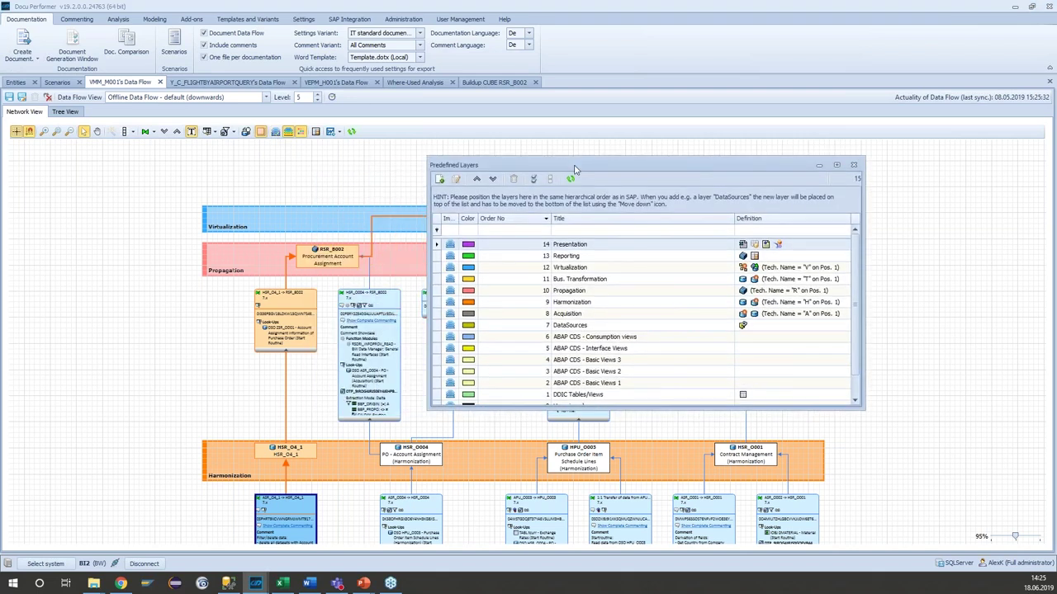
click(646, 277)
drag(664, 177, 761, 186)
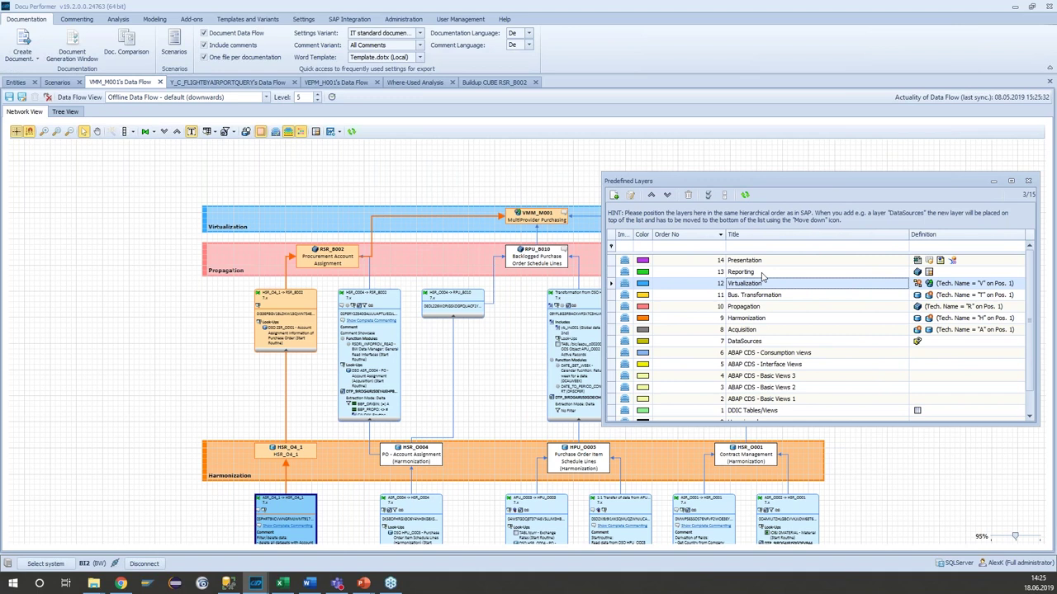
right_click(820, 288)
click(841, 293)
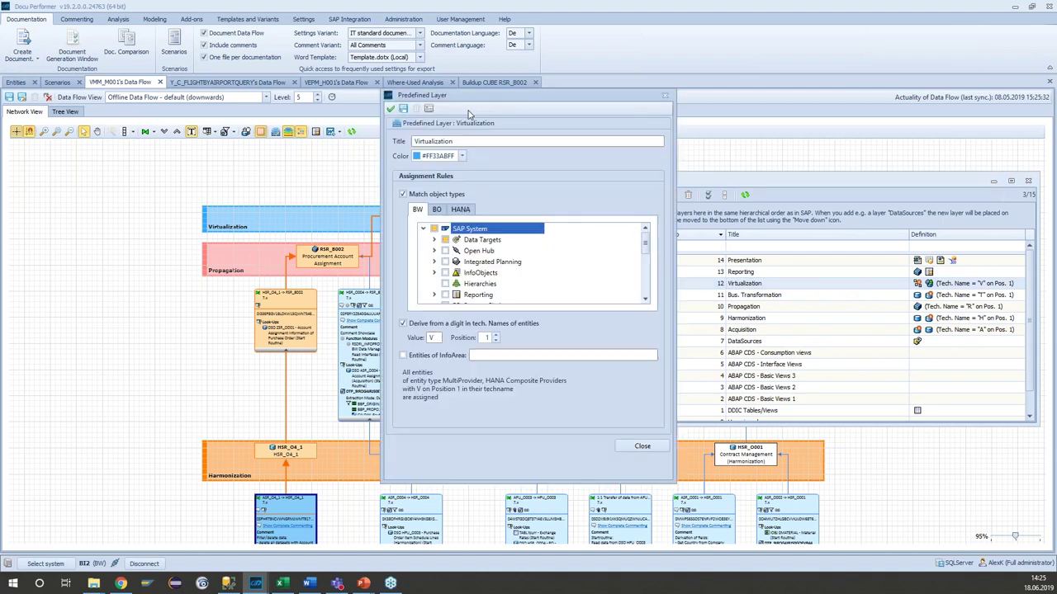
drag(580, 98, 806, 110)
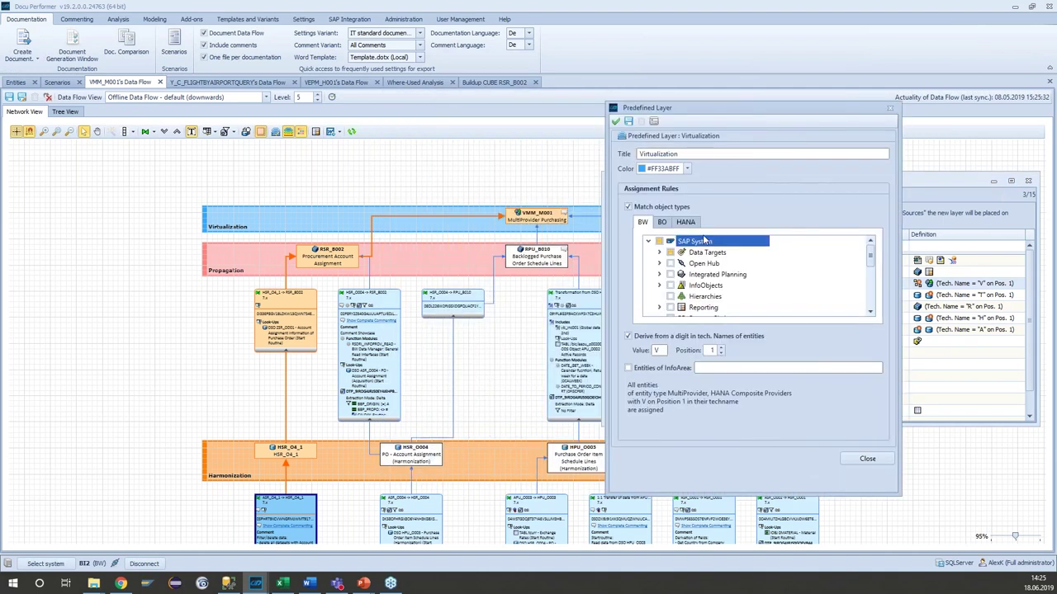
Check which Data Targets object types the Virtualization layer's assignment rules match, and close the definition.
click(659, 252)
scroll(727, 281, down, 3)
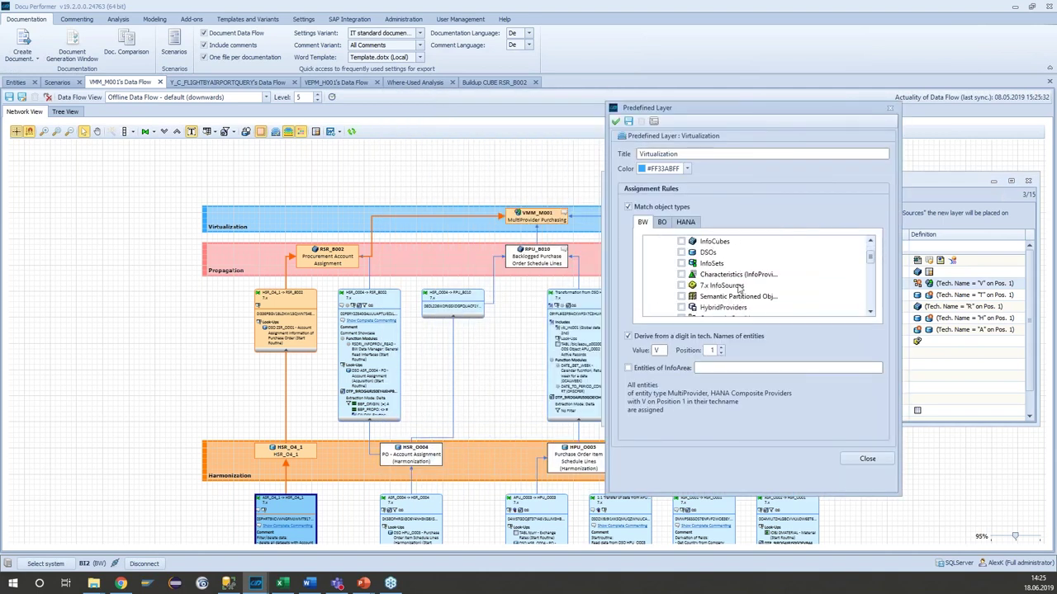
scroll(698, 301, down, 1)
scroll(725, 269, up, 5)
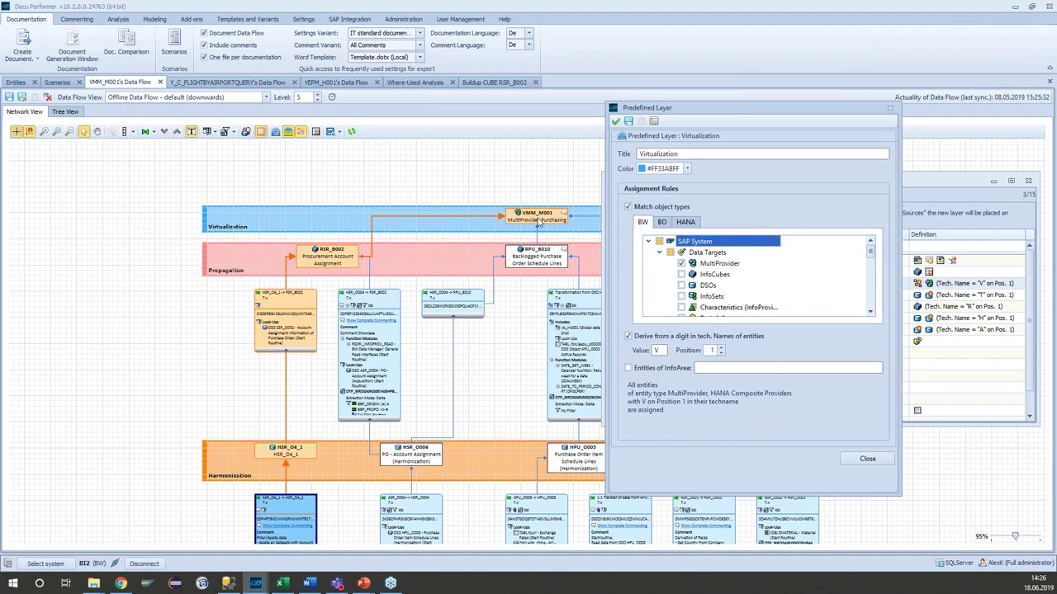
click(889, 110)
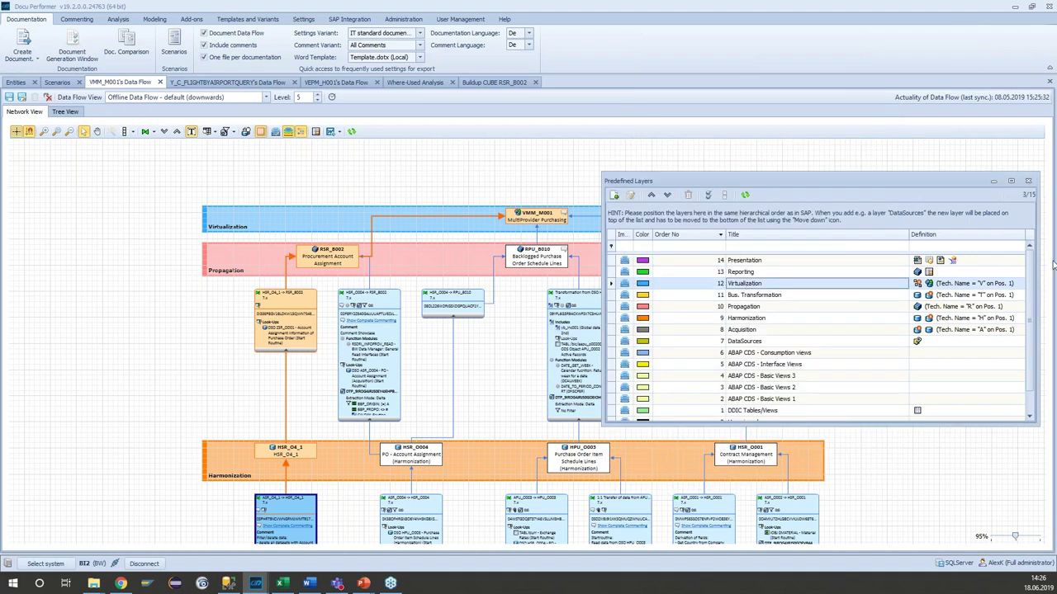
Look through the remaining predefined layers, close the list and view the layered data flow.
scroll(1030, 275, down, 1)
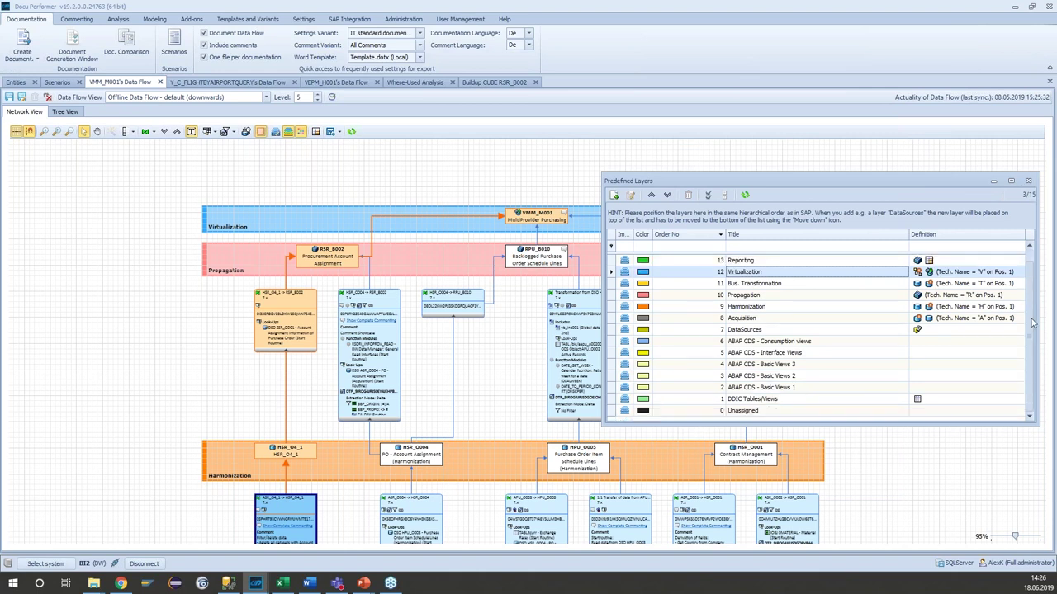
scroll(1031, 396, up, 1)
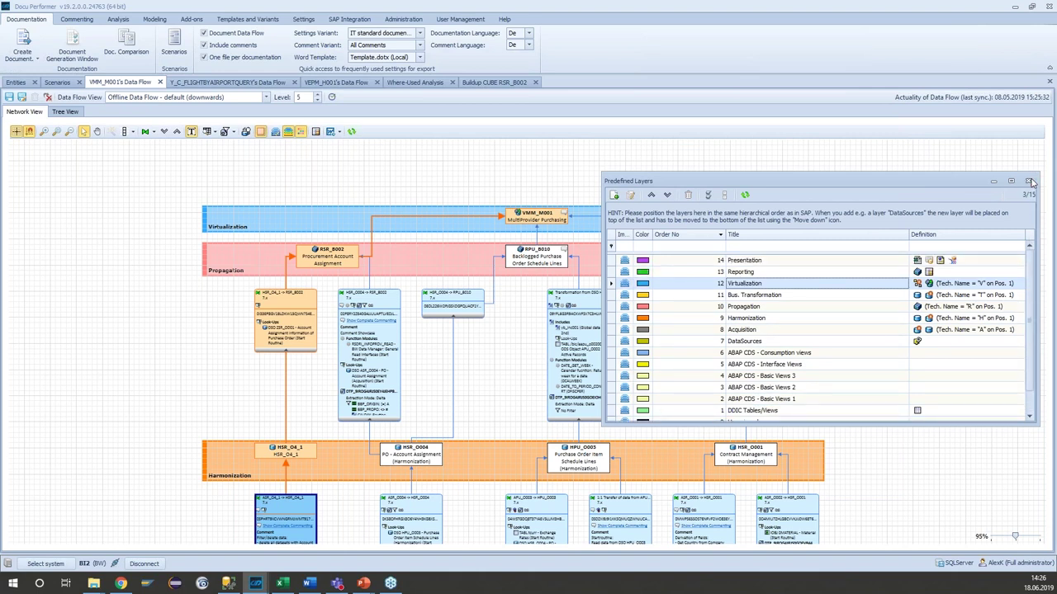
click(1030, 183)
scroll(341, 389, down, 2)
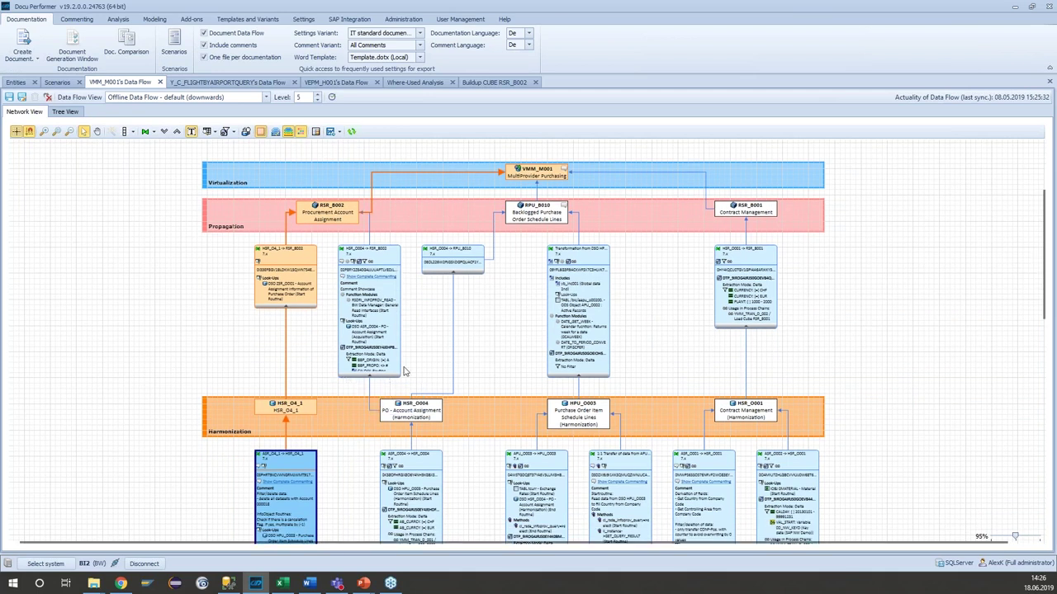
scroll(408, 376, up, 3)
scroll(408, 375, down, 1)
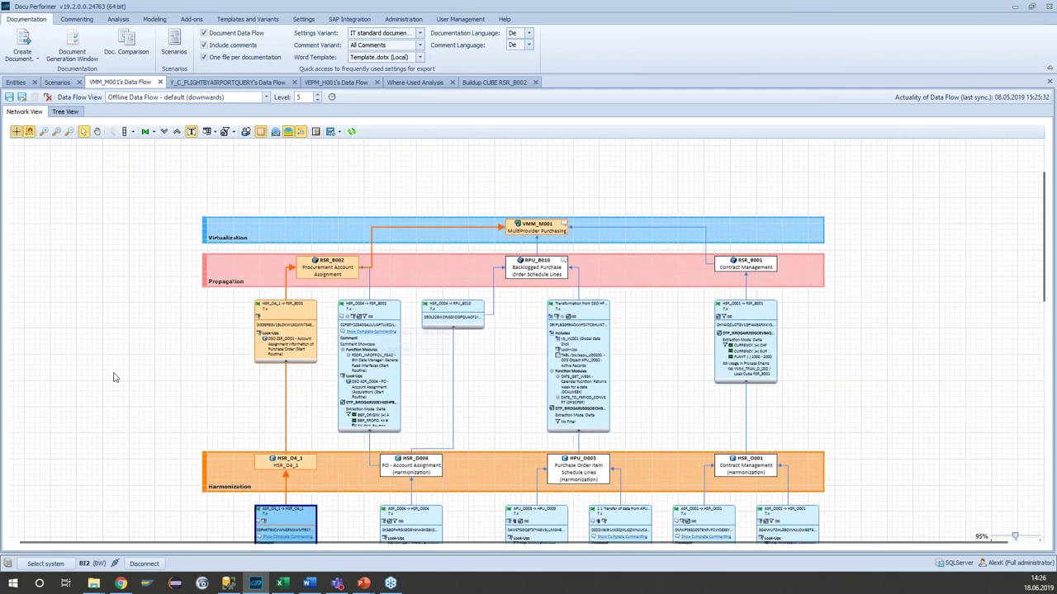
Add queries VMM_M001_Q001, VMM_M001_Q003 and VMM_M001_Q006 to the data flow, including their superordinate objects such as workbooks and BO reports.
click(317, 133)
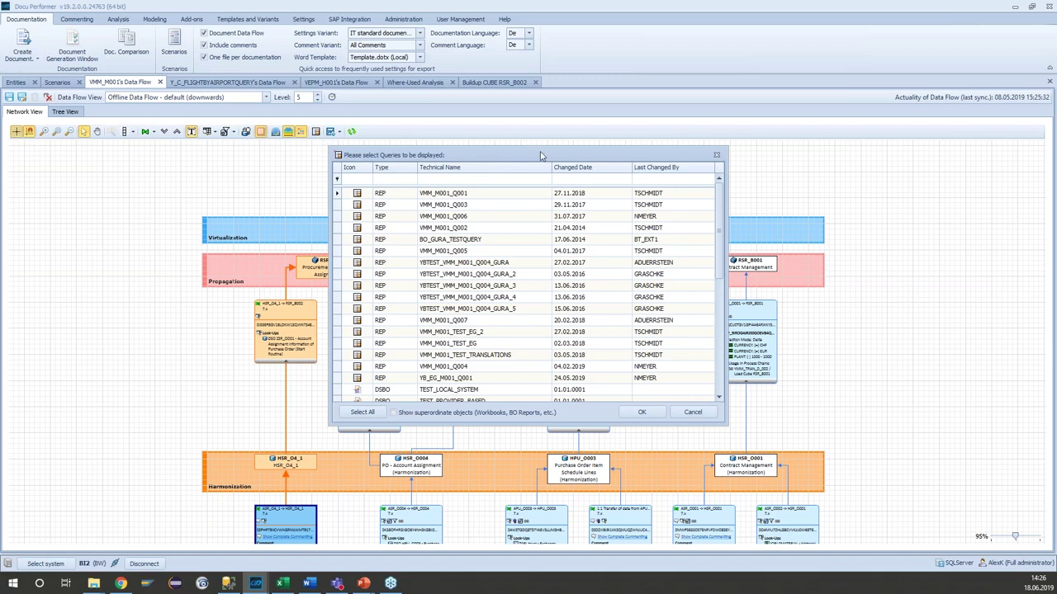
drag(545, 156, 726, 263)
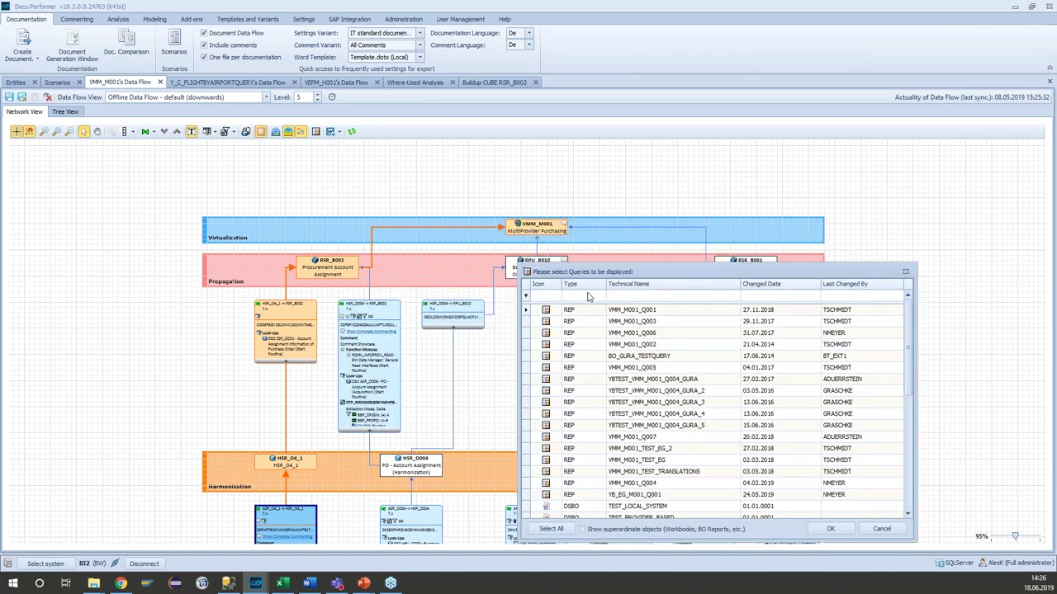
drag(612, 276, 605, 222)
click(615, 240)
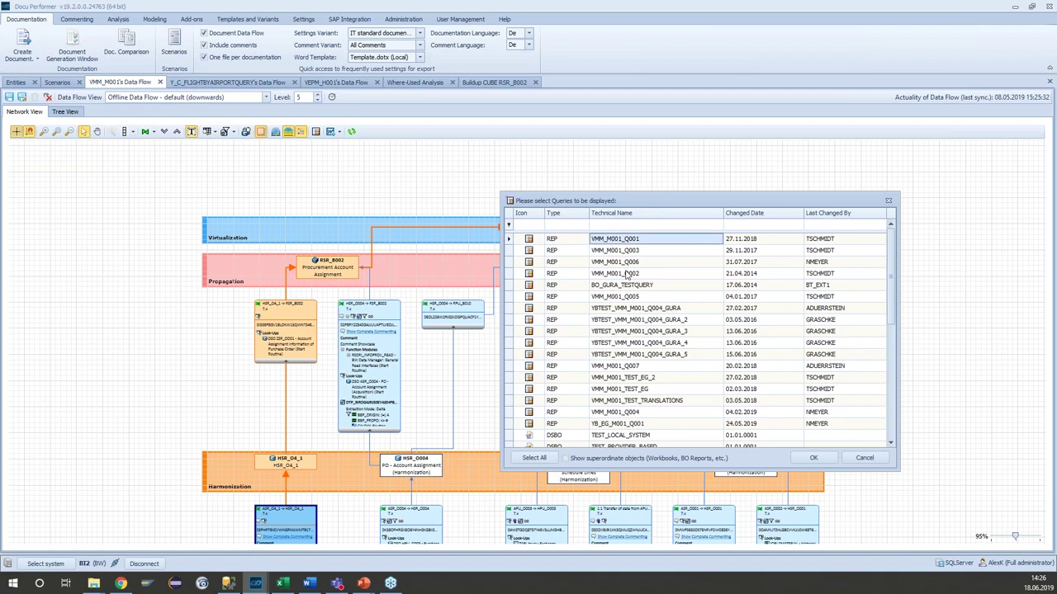
shift+click(625, 261)
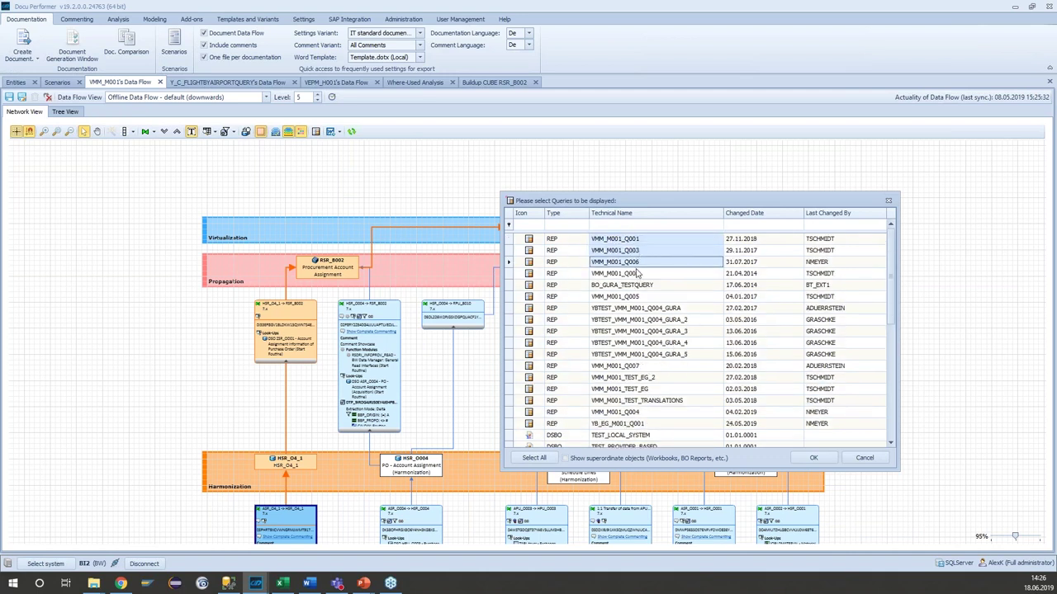
click(574, 460)
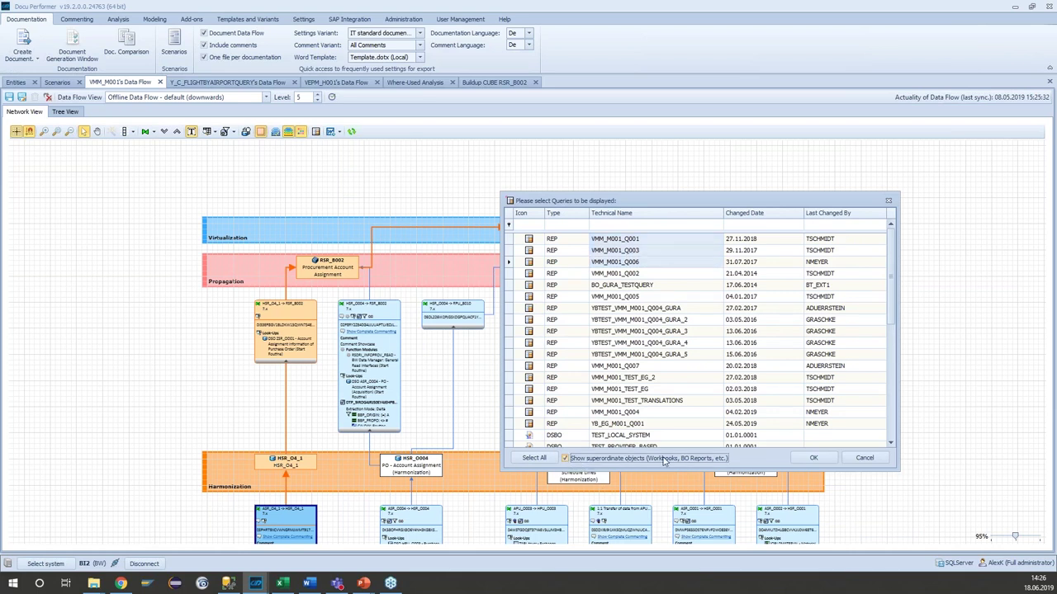
click(817, 460)
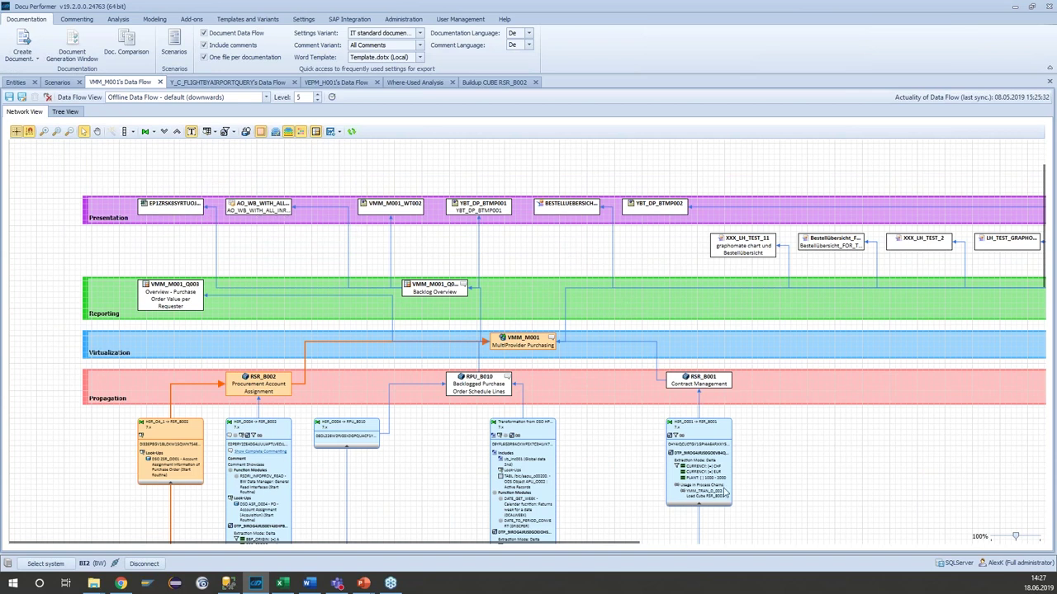
Look across the Presentation and Reporting layers of the extended flow and check the available export formats, including Word.
scroll(630, 506, right, 2)
scroll(702, 539, right, 3)
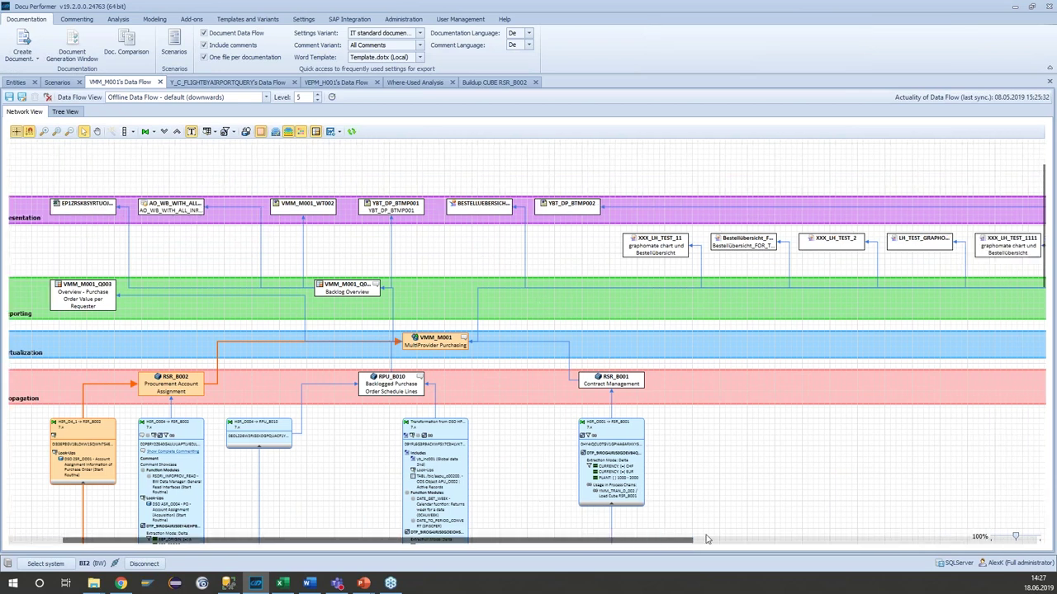
scroll(706, 539, right, 10)
scroll(930, 521, left, 12)
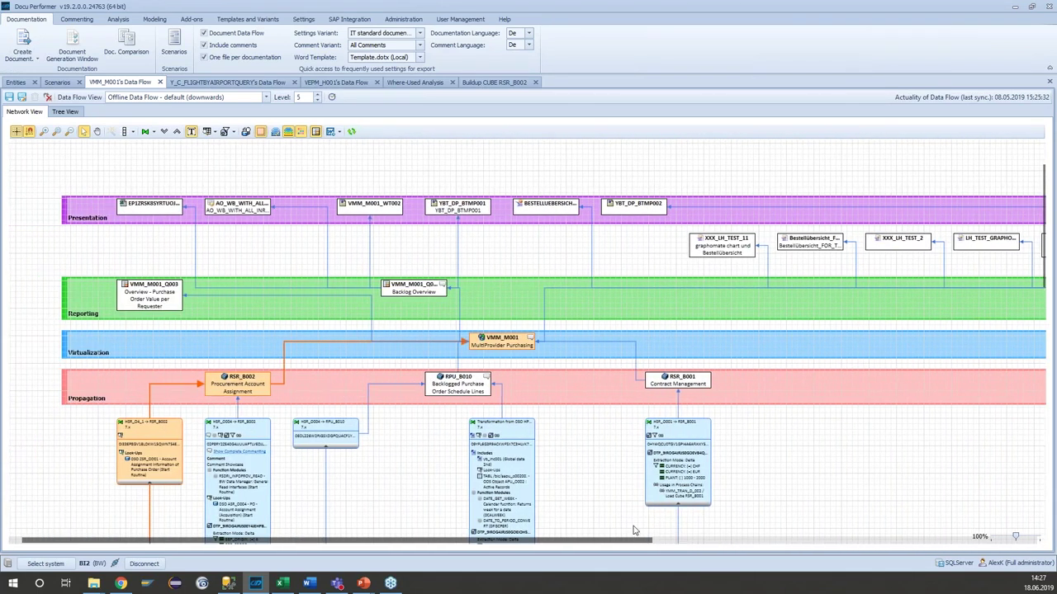
scroll(634, 530, left, 1)
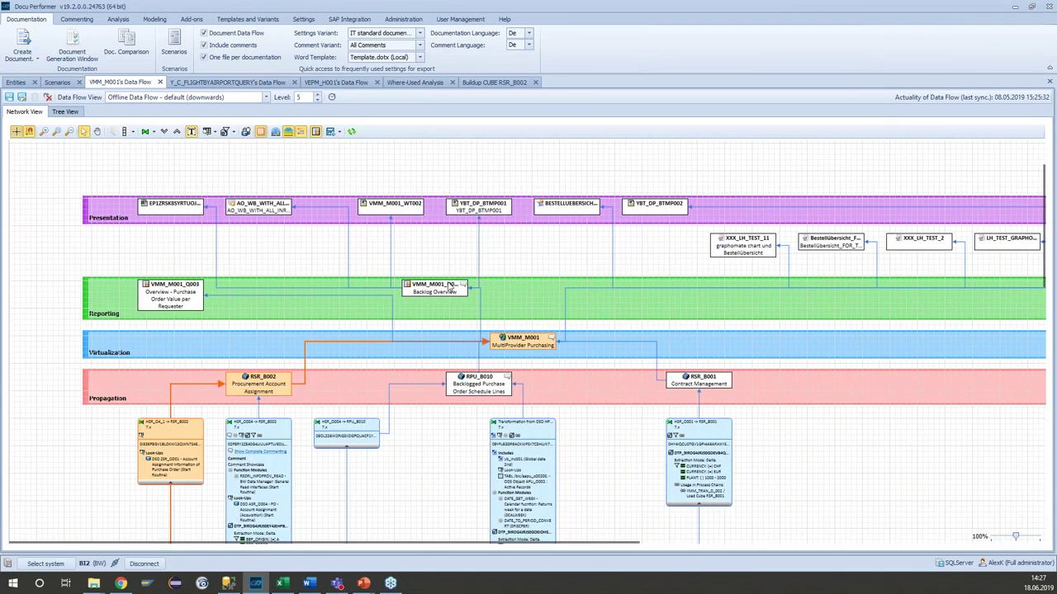
click(337, 131)
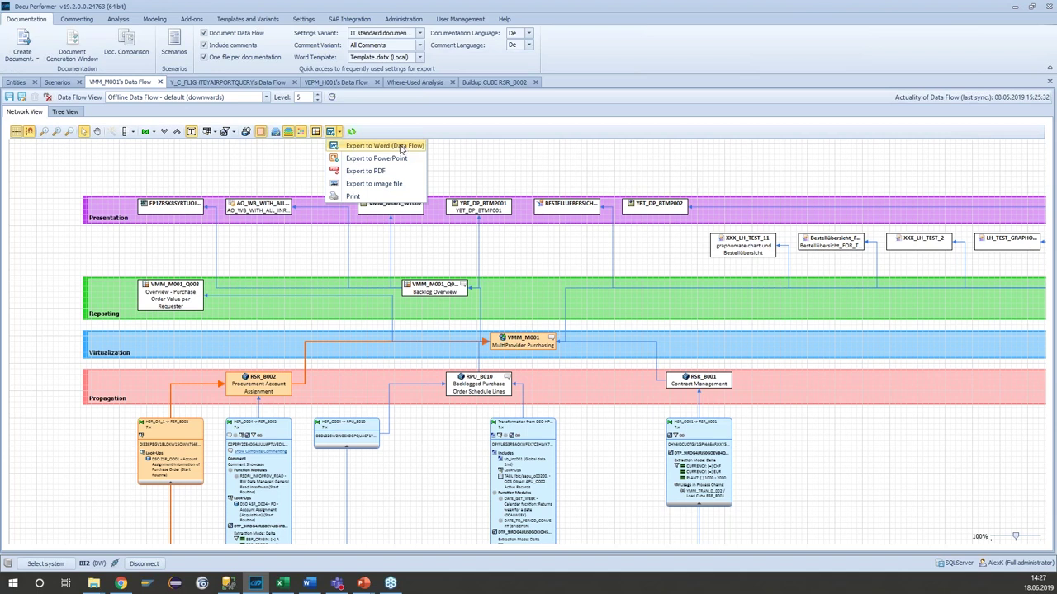
click(401, 147)
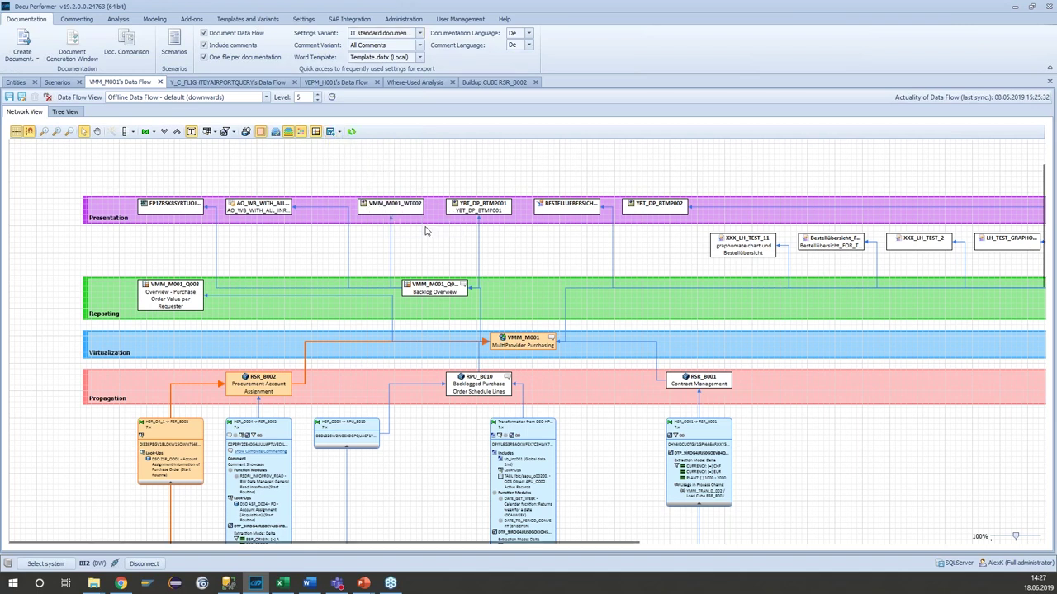
Display the VMM_M001 data flow as a tree and inspect its filters, process chains and table names.
click(29, 113)
click(65, 113)
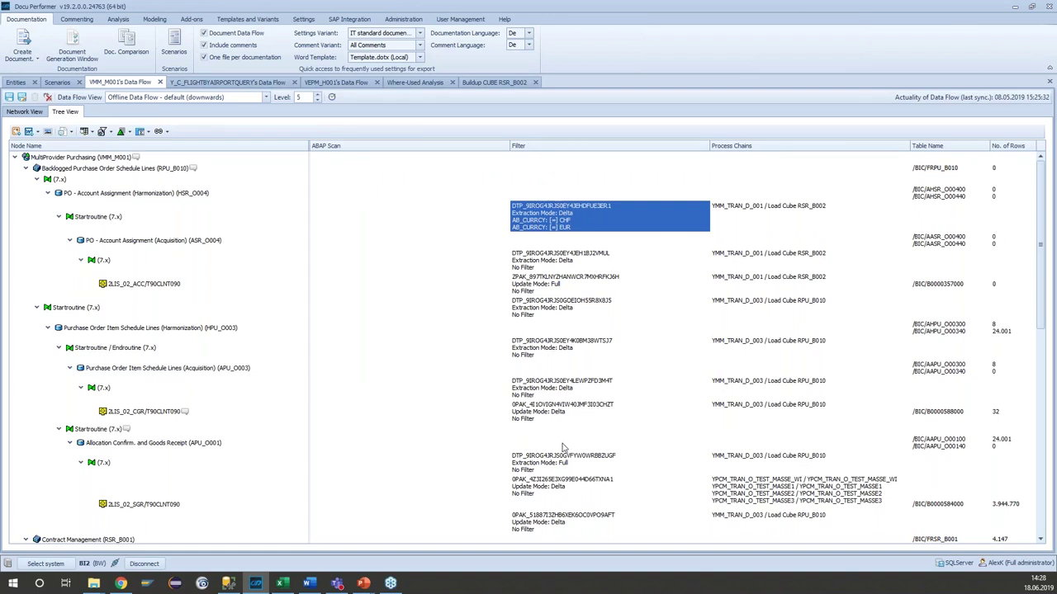
click(542, 480)
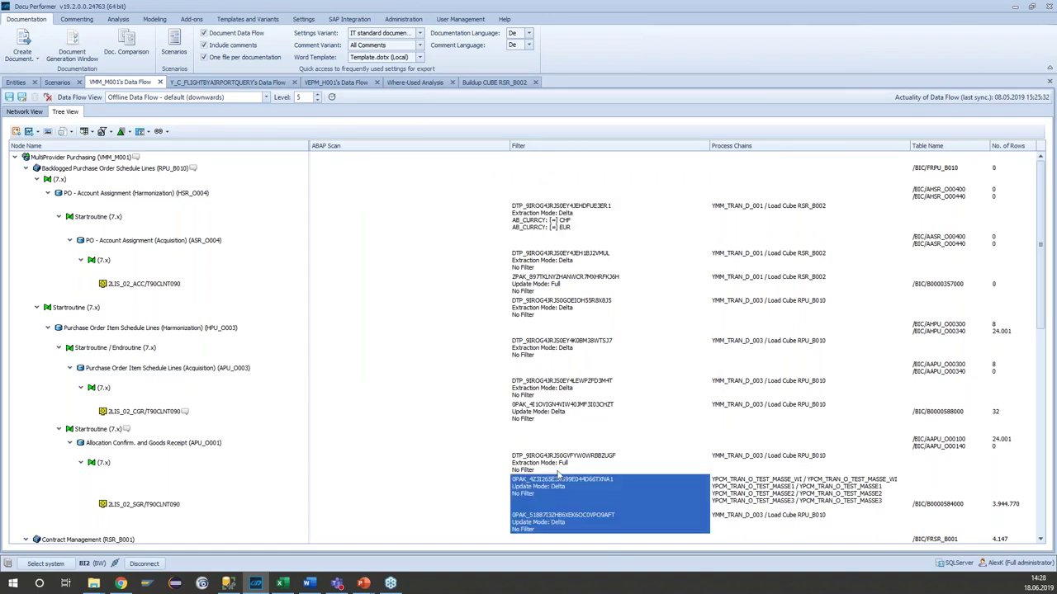
click(554, 462)
click(543, 213)
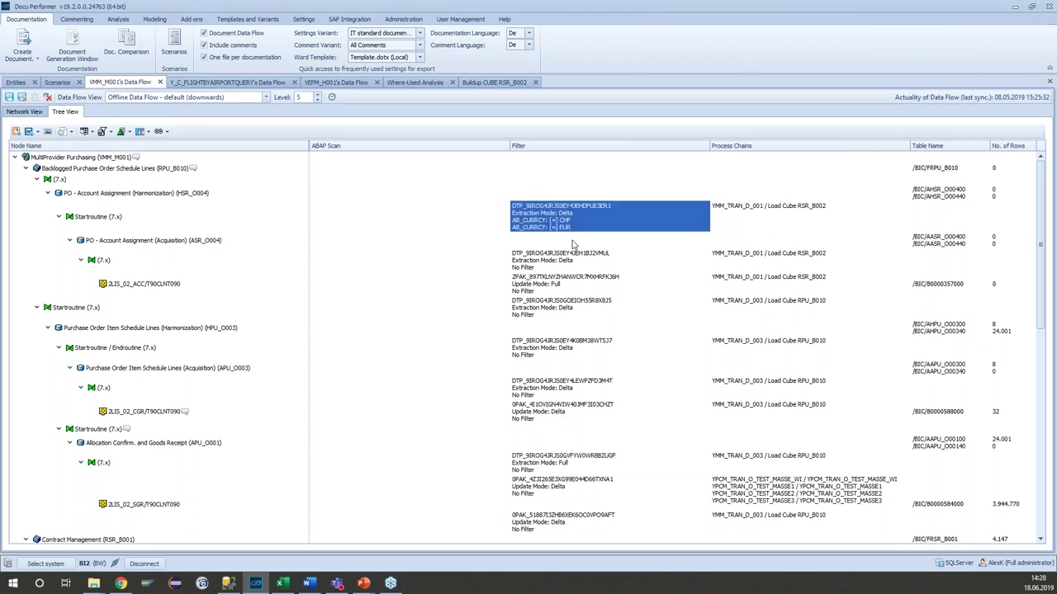
click(731, 212)
click(938, 170)
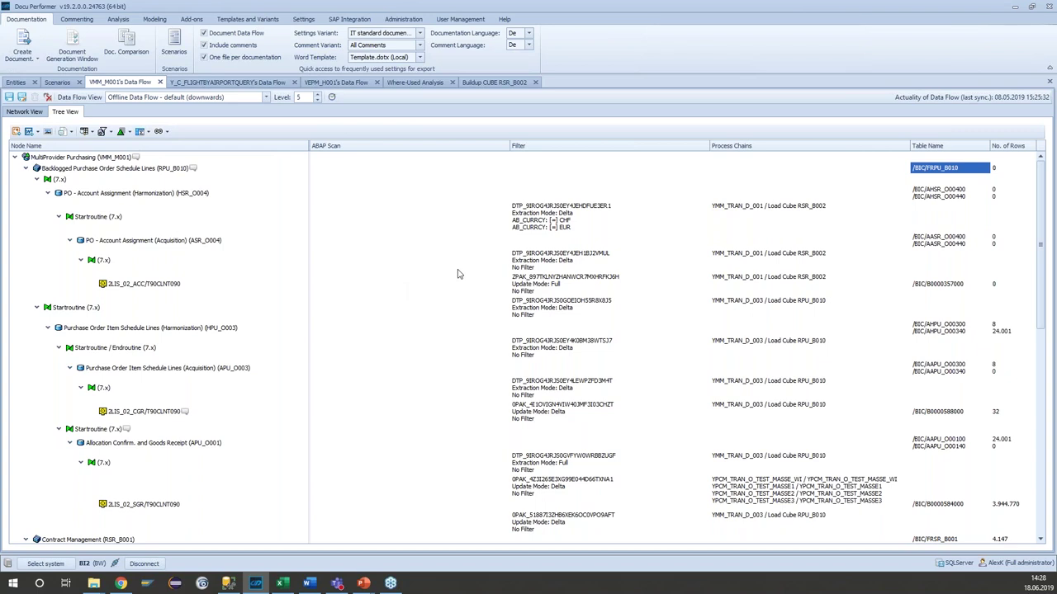
Examine the table names and row counts of Purchase Order Item Schedule Lines (HPU_O003) in the tree.
click(941, 330)
key(Left)
key(Left)
key(Left)
key(Left)
key(Right)
key(Right)
key(Right)
key(Right)
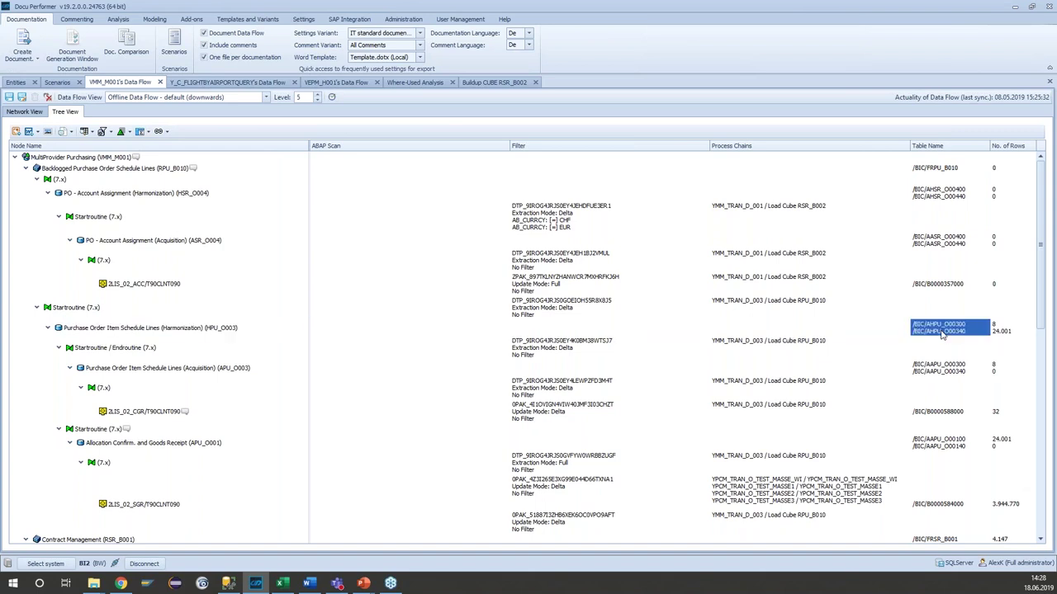
key(Right)
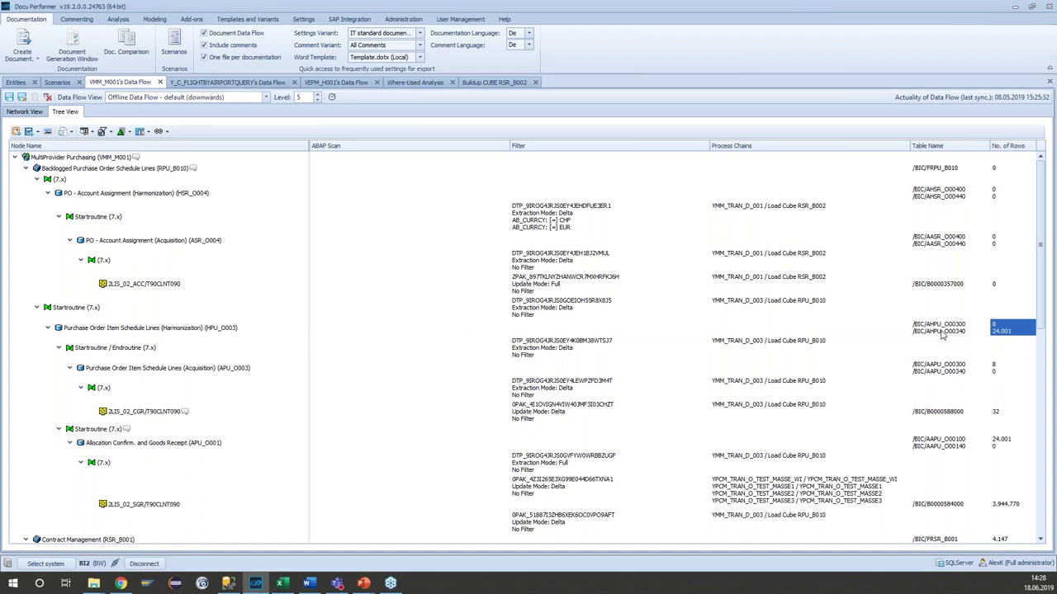
key(Left)
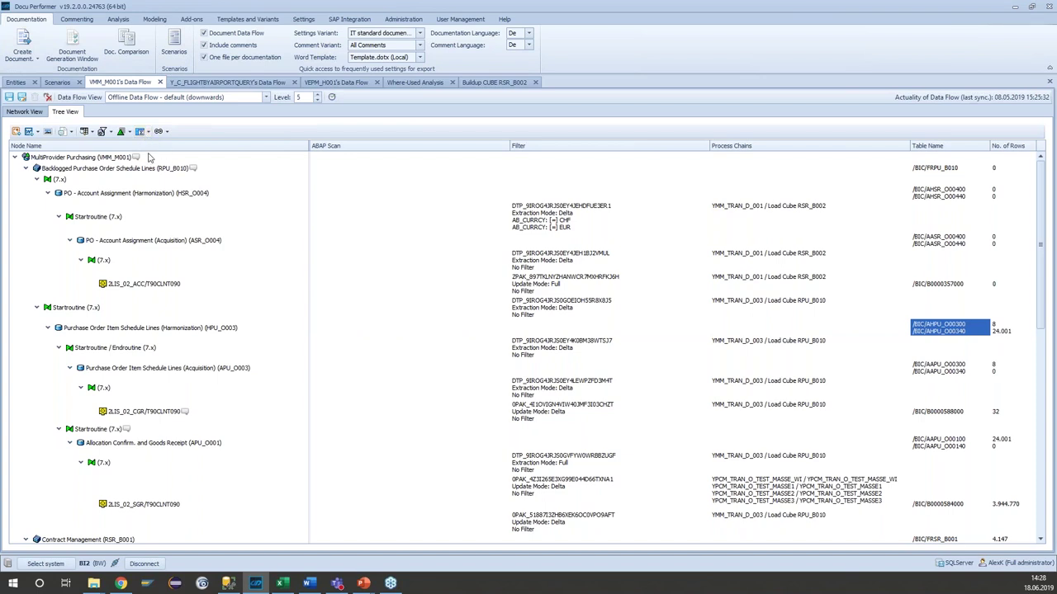
Run a single-InfoObject mapping analysis for 0CALDAY (Calendar day), including the scan of start and end routines.
click(129, 132)
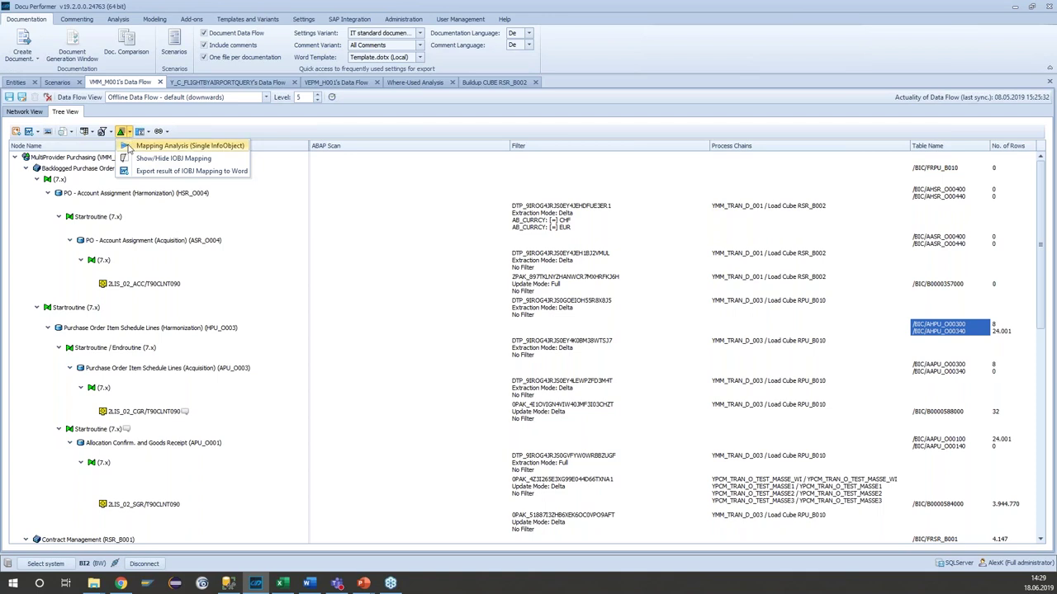
click(129, 148)
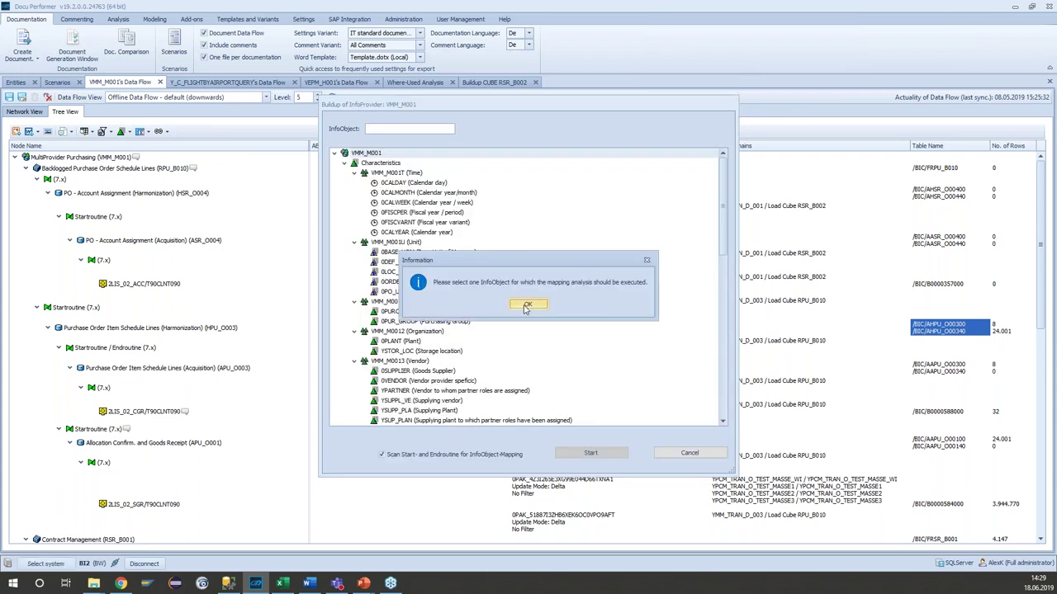
click(527, 305)
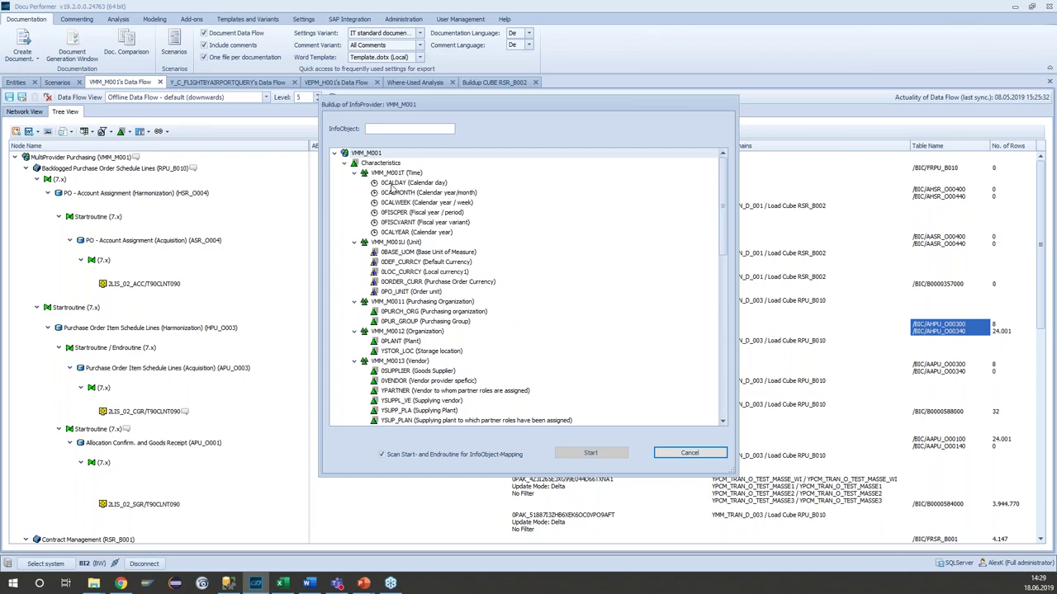
click(393, 185)
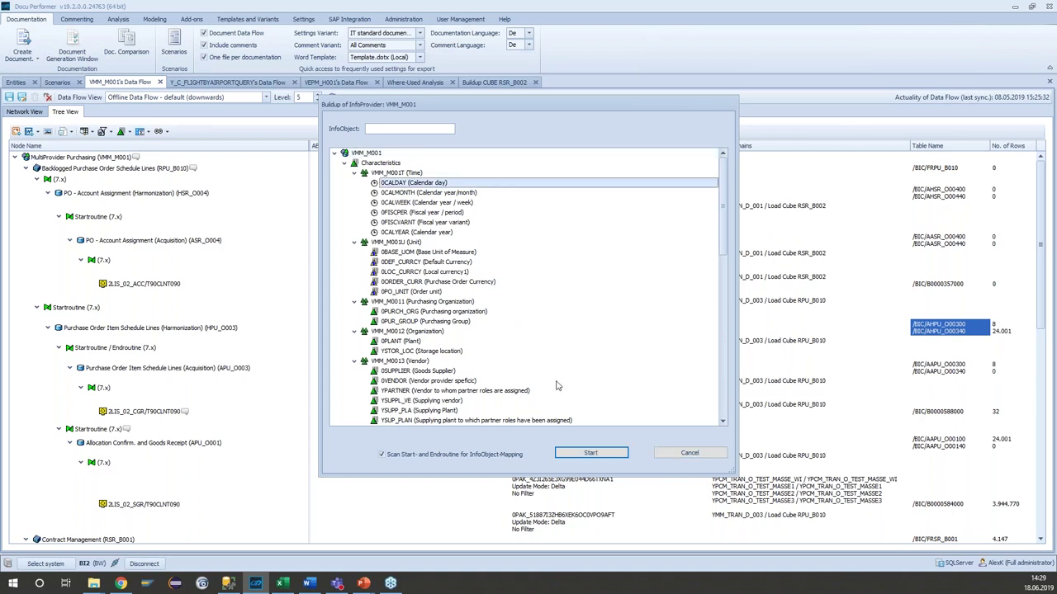
click(579, 453)
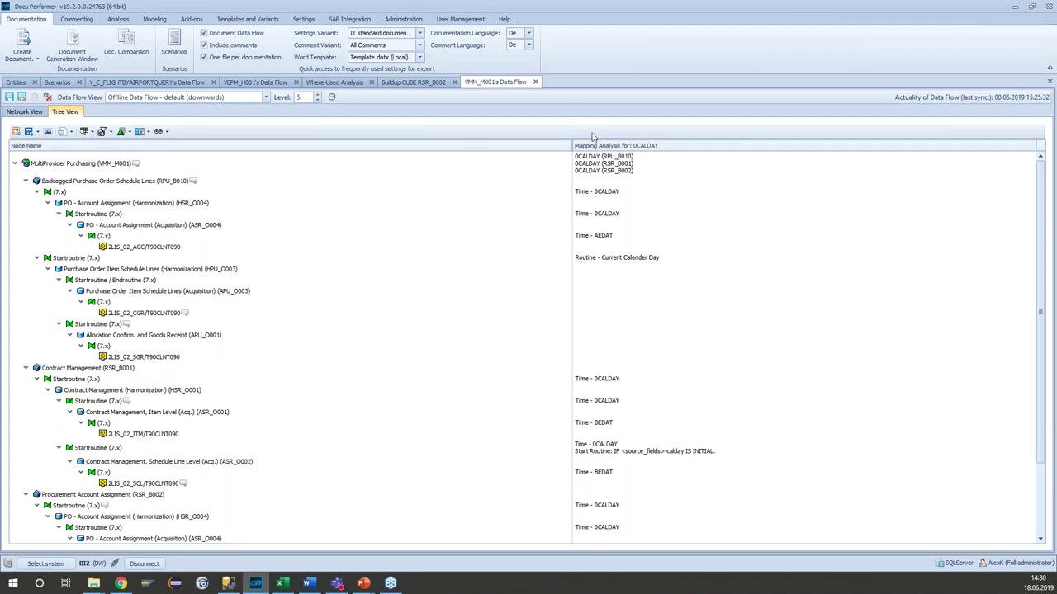
Review the 0CALDAY mapping down the tree, checking the source fields of ASR_O004 and ASR_O002.
scroll(668, 487, down, 2)
scroll(669, 487, down, 2)
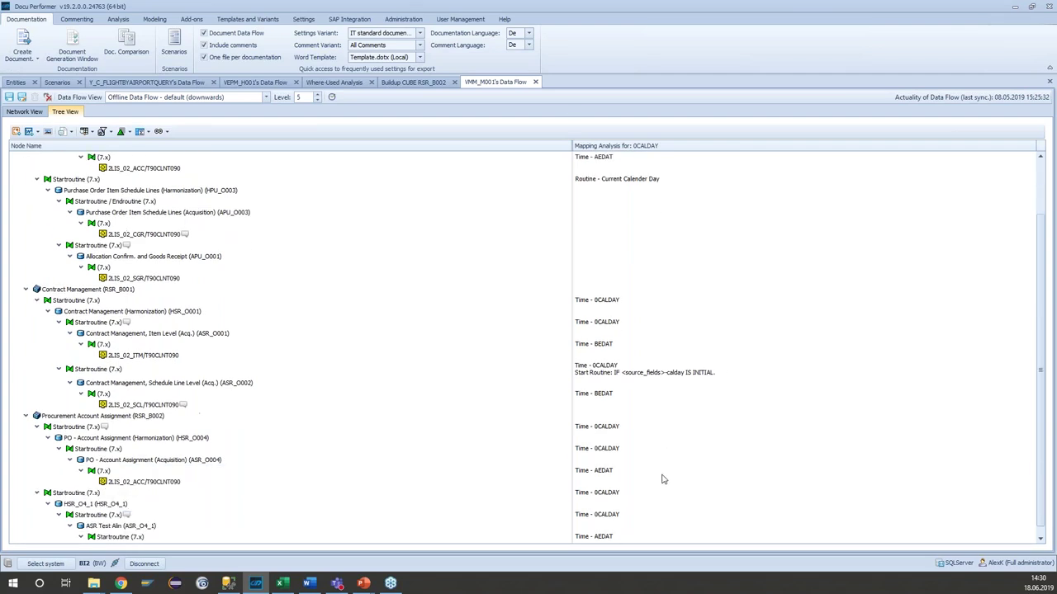
click(632, 472)
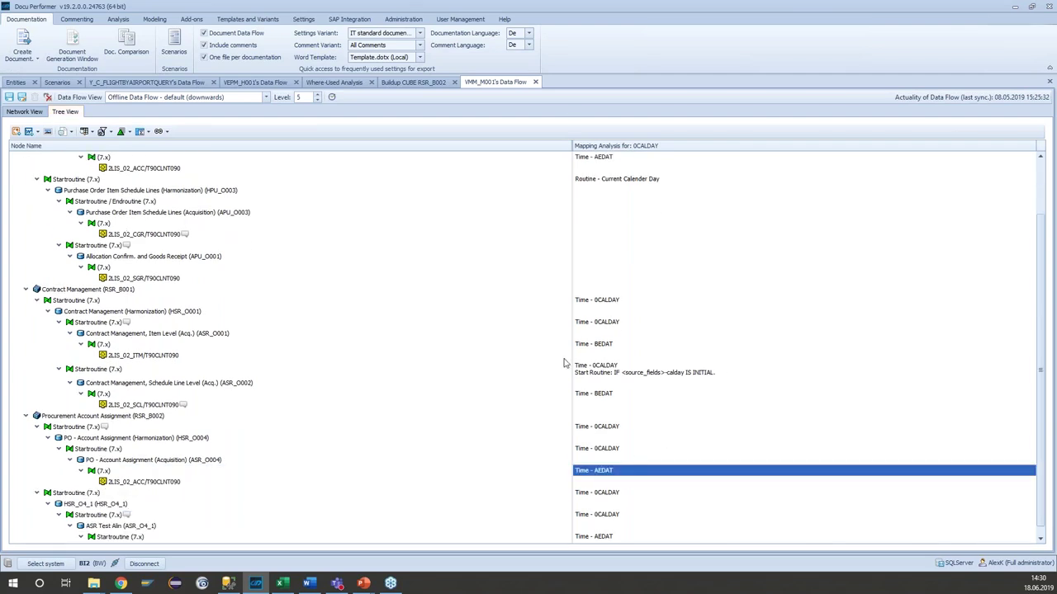
click(605, 395)
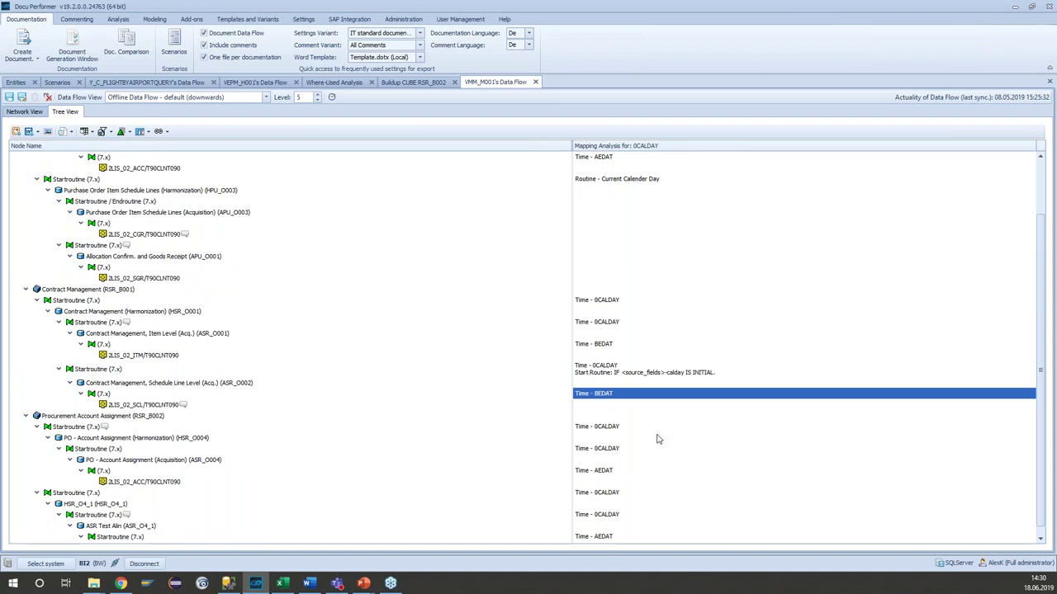
Open the ABAP source code of the start routine transformation between ASR_O002 and Contract Management (Harmonization).
click(617, 373)
right_click(628, 366)
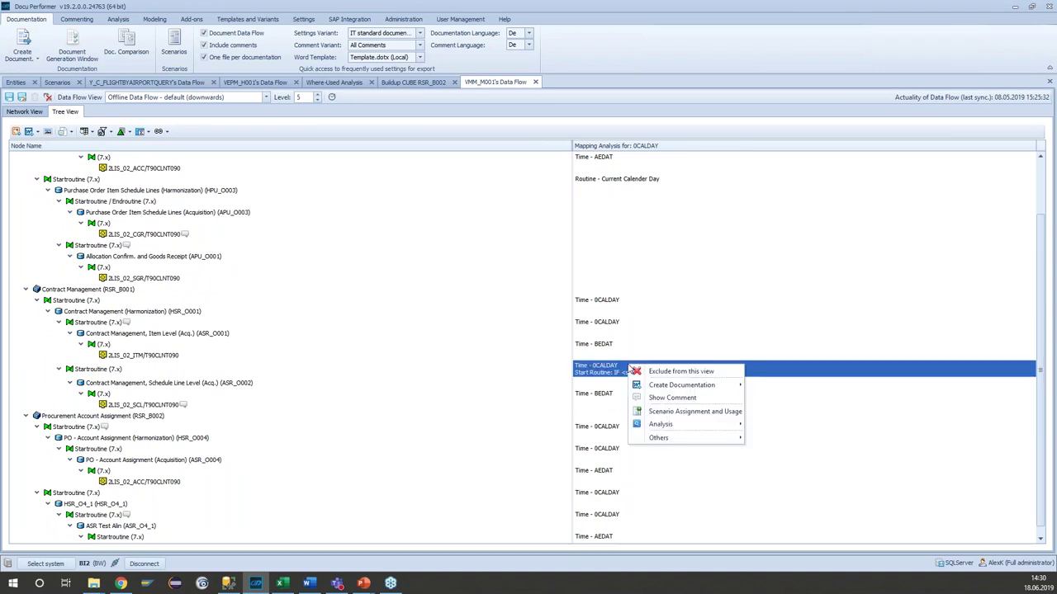
mouse_move(679, 430)
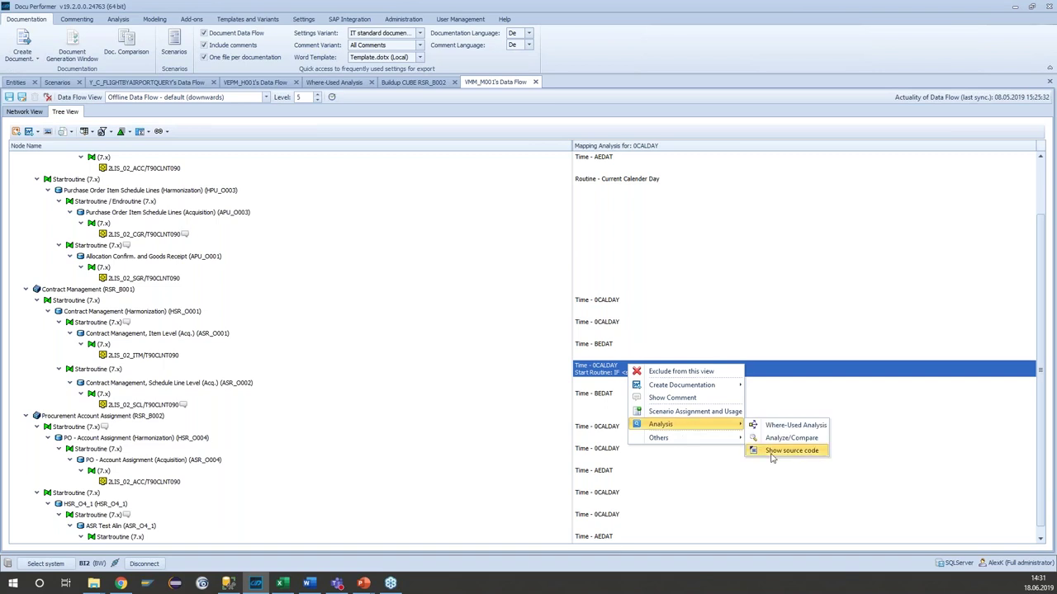
click(756, 450)
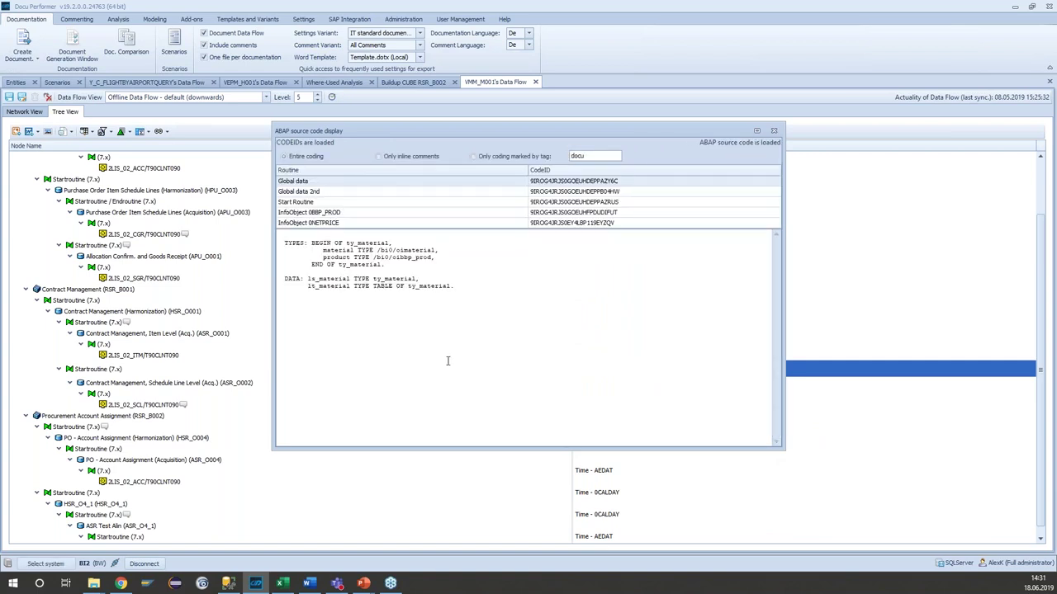
Read the entire code of the Start Routine and close the source code display.
click(290, 203)
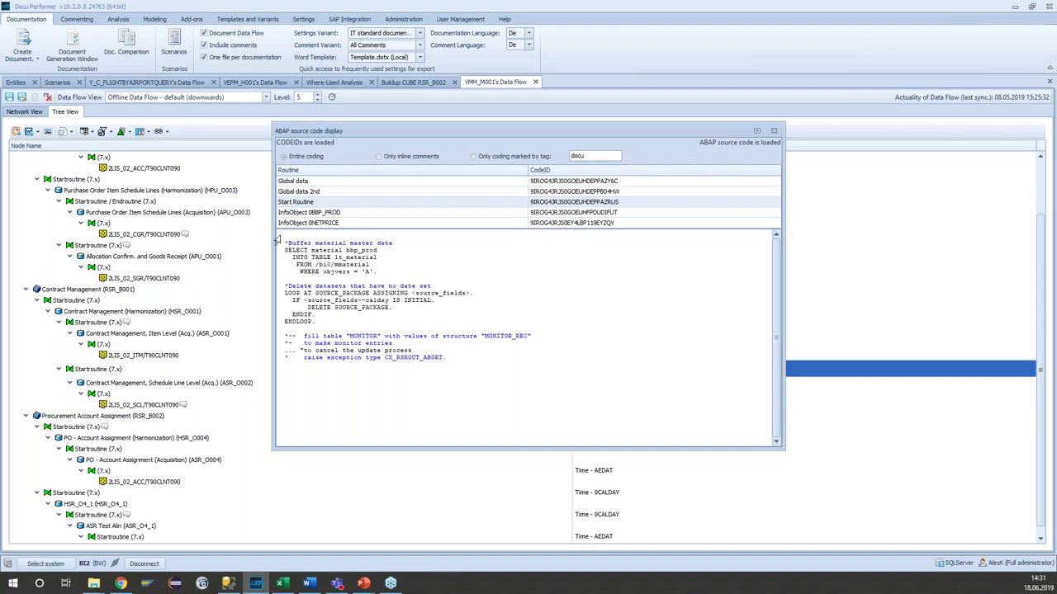
drag(446, 359, 273, 241)
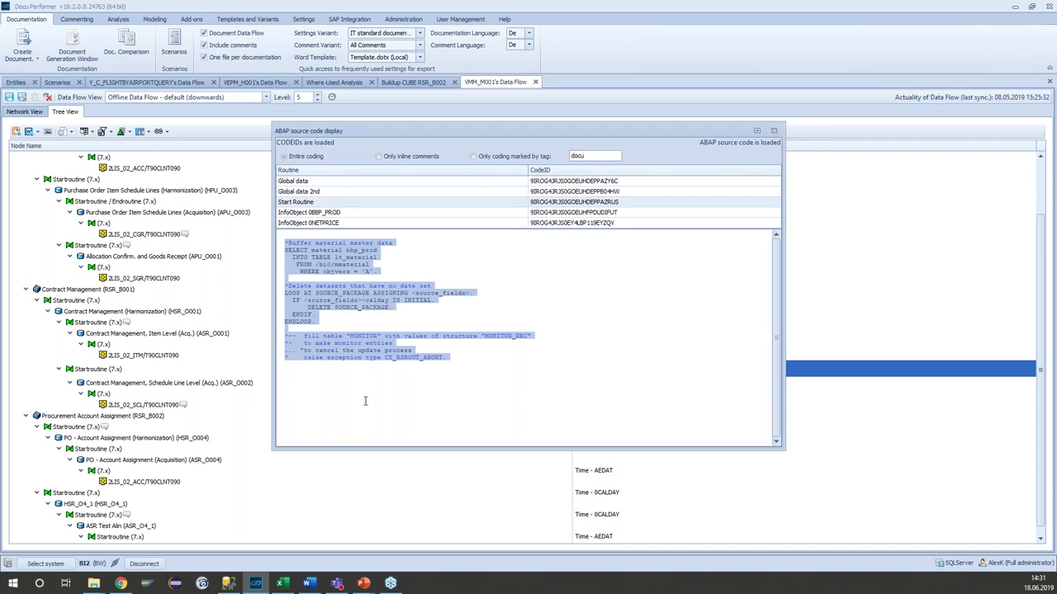
drag(463, 361, 296, 265)
drag(450, 361, 284, 241)
click(774, 132)
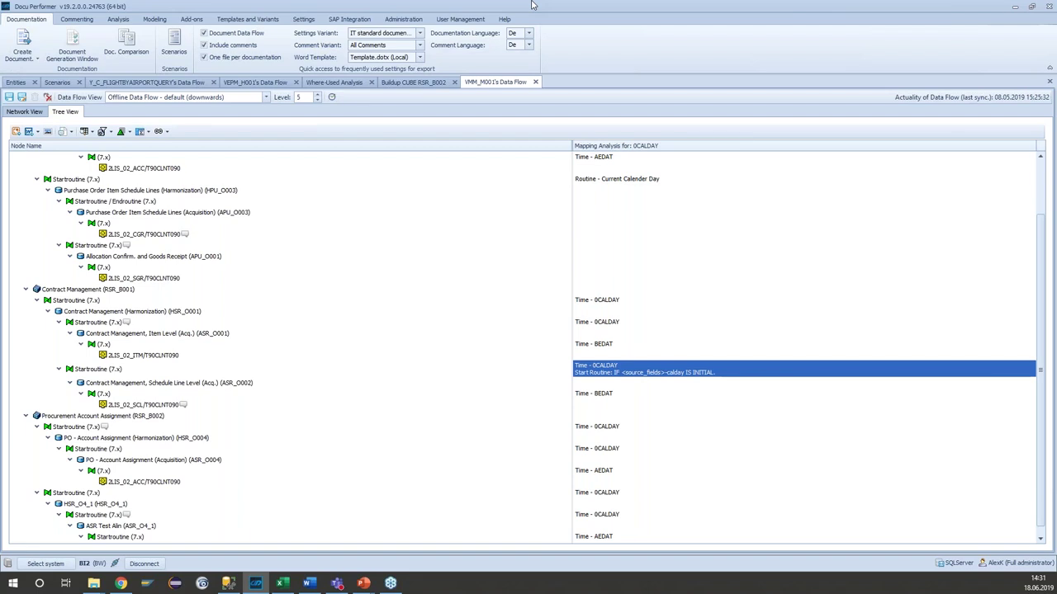
Return to the entity list and look through the analysis options for MultiProvider VMM_M001, including BW-Data Lineage.
scroll(891, 334, up, 3)
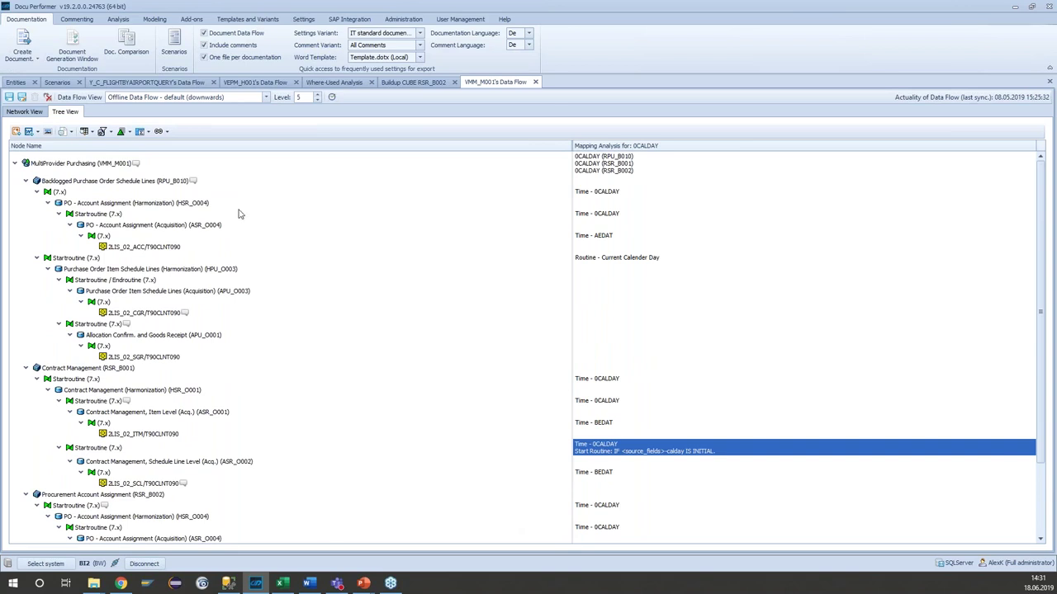
click(14, 83)
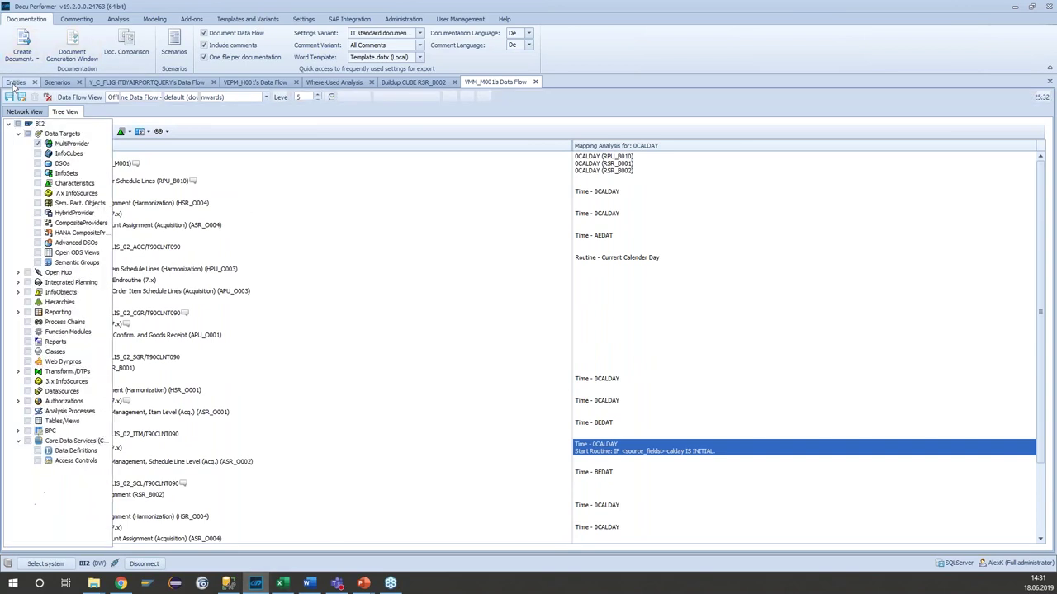
right_click(308, 170)
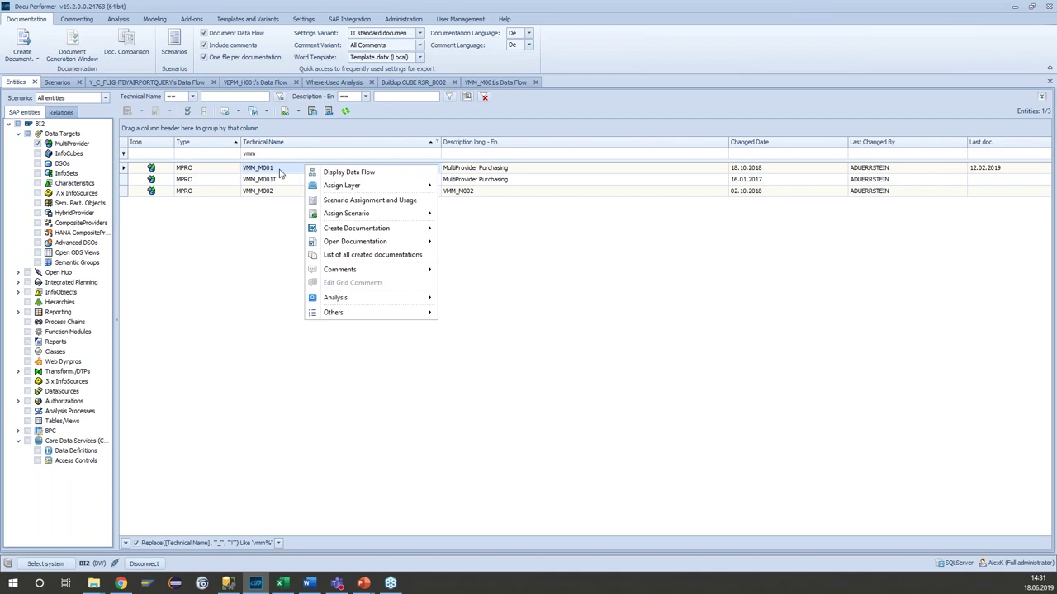
mouse_move(396, 300)
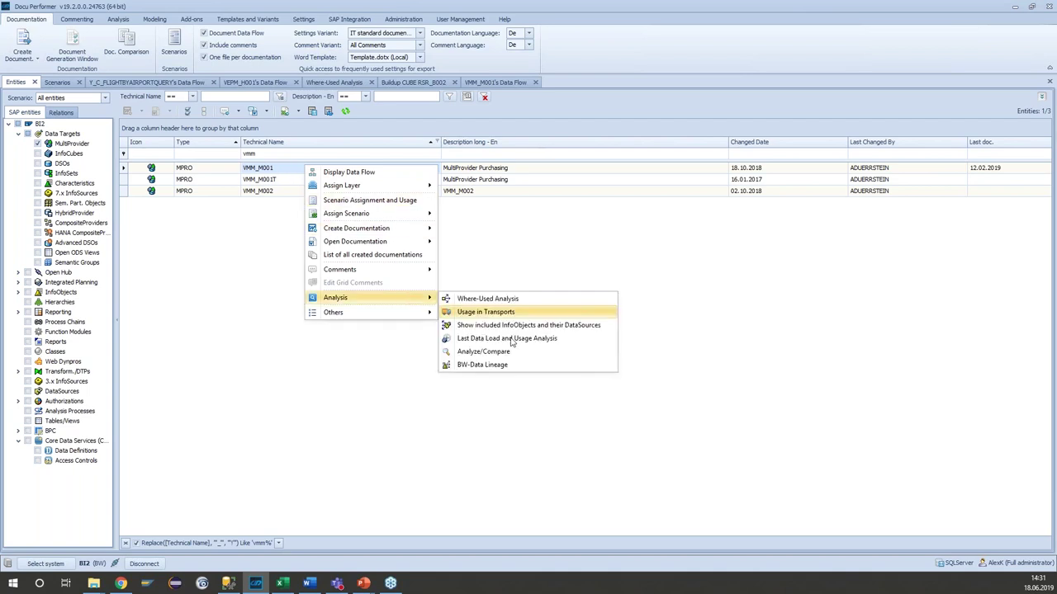
click(479, 404)
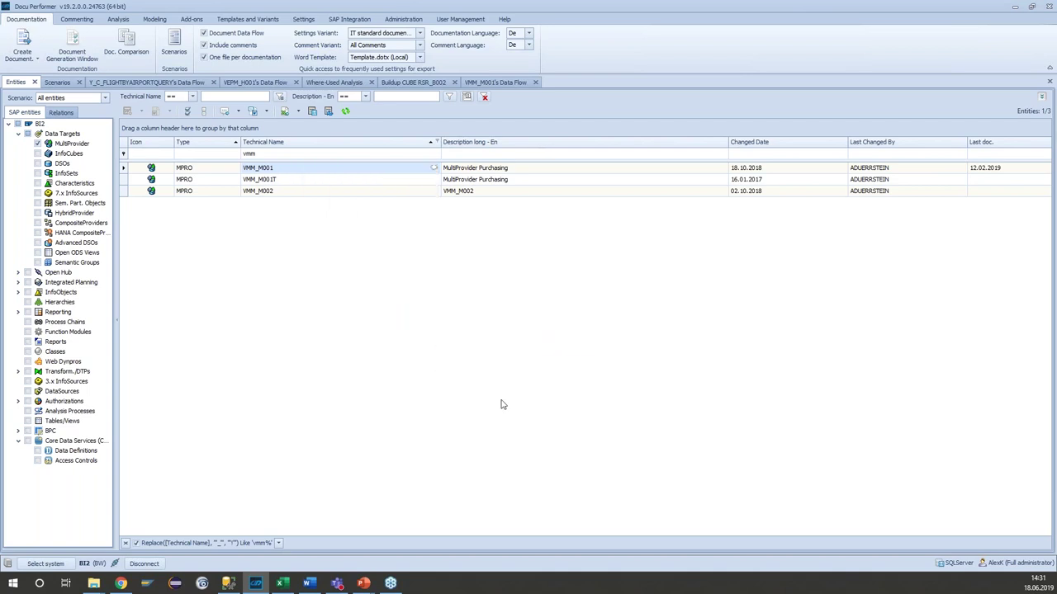
Switch to the Excel workbook data linegae multiprov.xlsx, show the MPRO_VMM_M001_Summary sheet and widen the Target Field column.
click(282, 585)
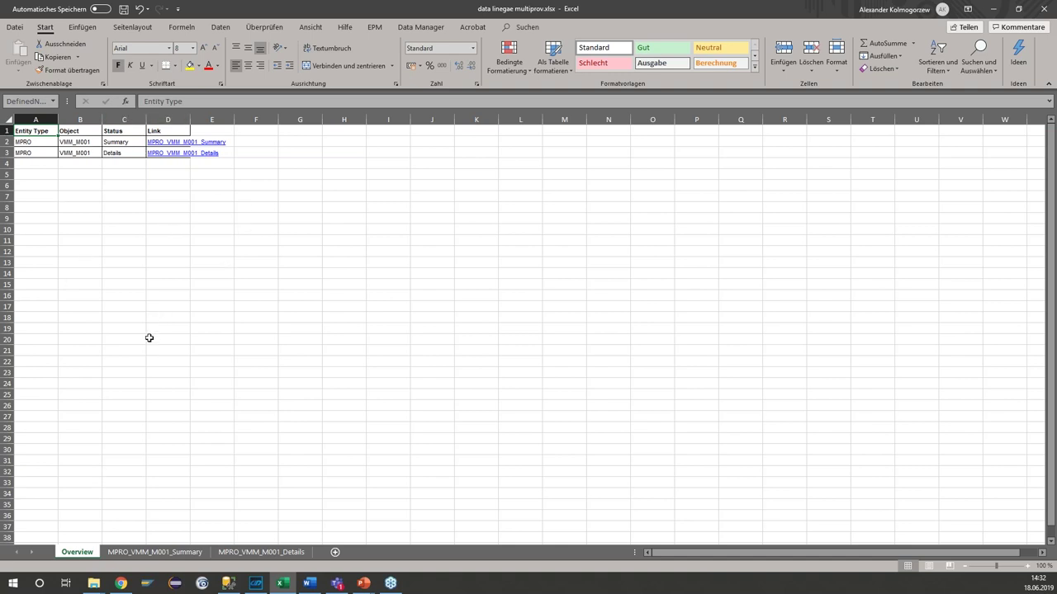
click(139, 554)
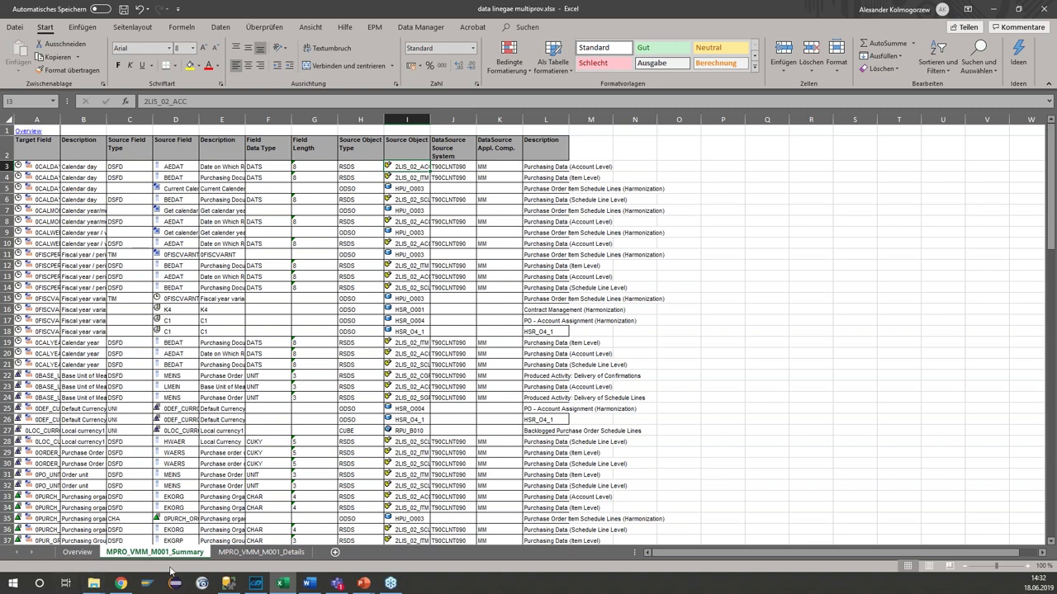
click(38, 166)
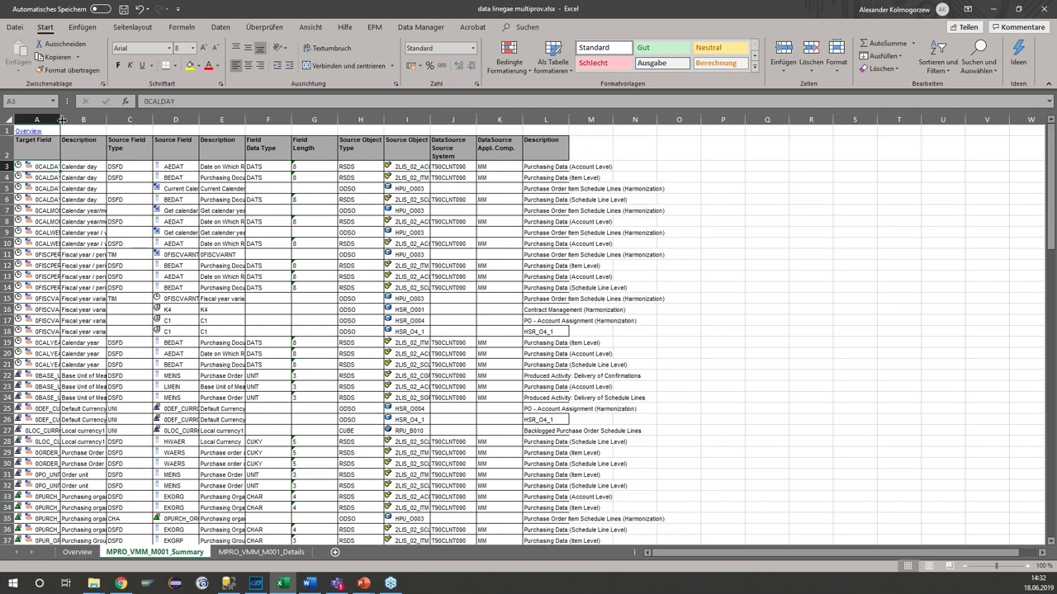
drag(61, 122, 83, 122)
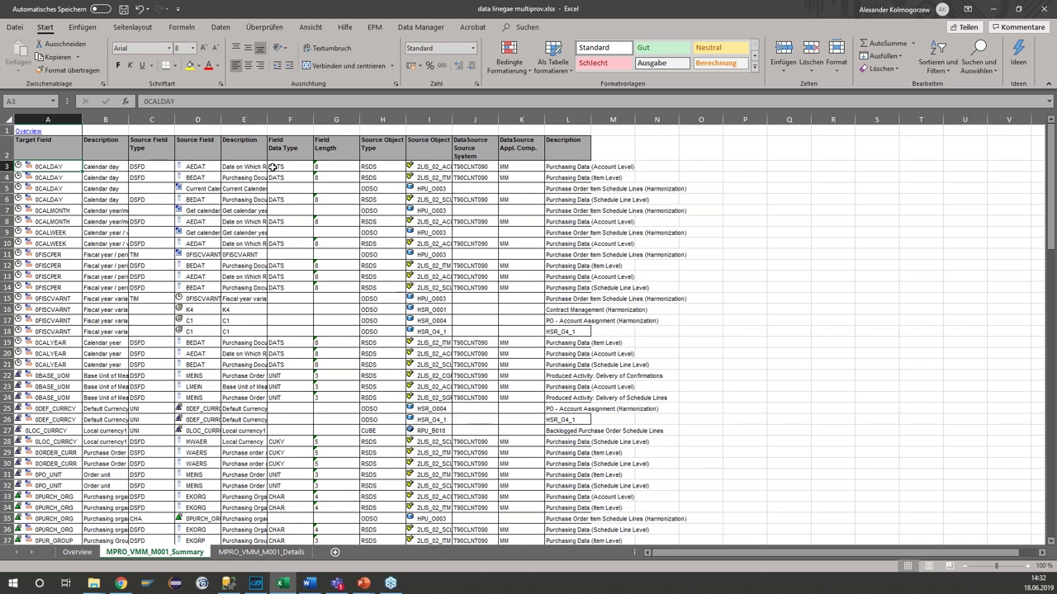
Review the source field and source object of the first 0CALDAY row, and skim the other target fields in the summary.
click(199, 168)
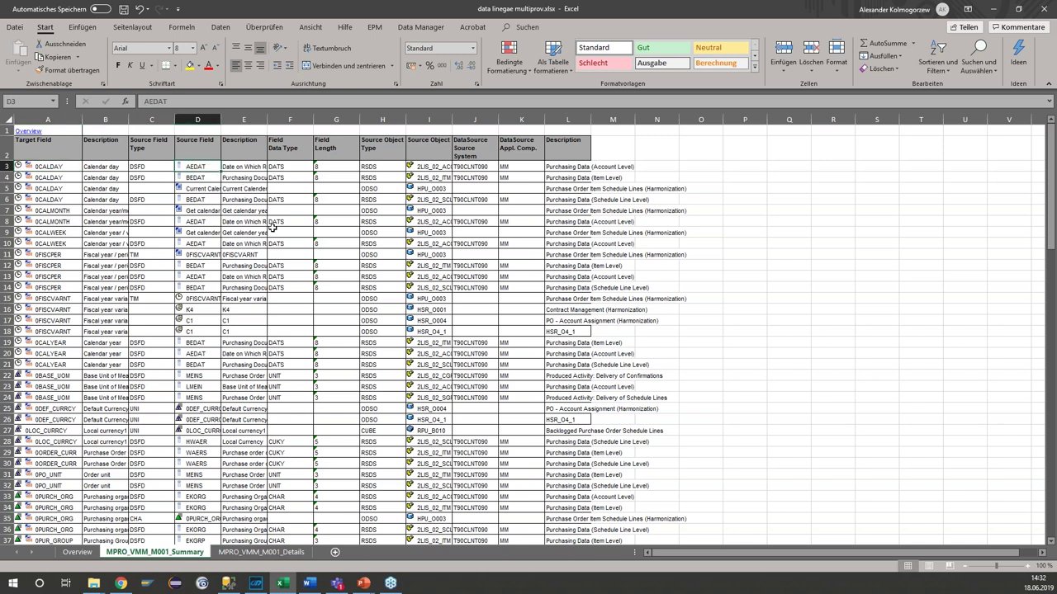
click(438, 167)
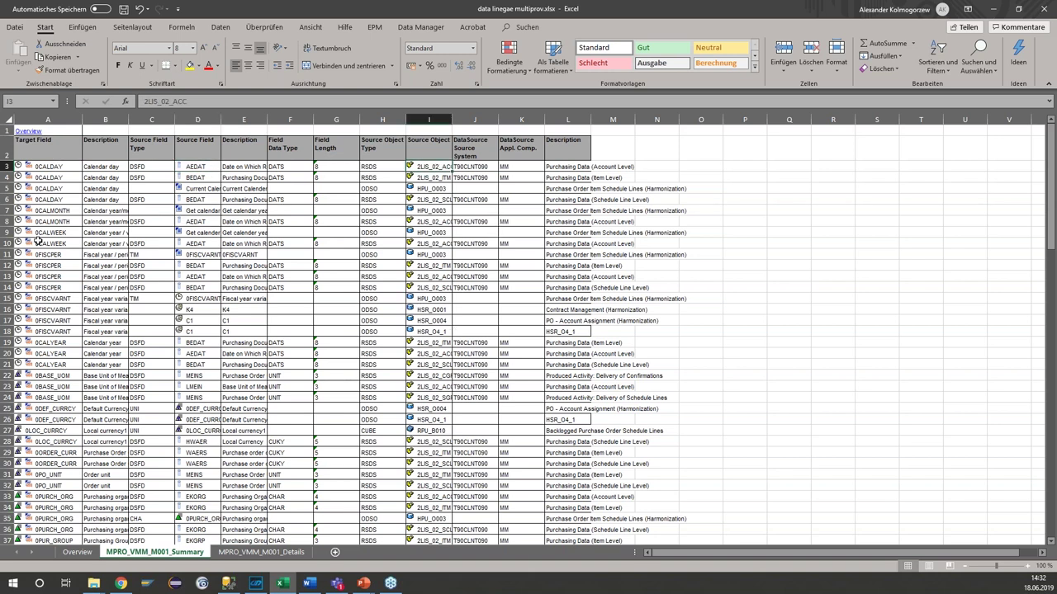
scroll(38, 240, down, 12)
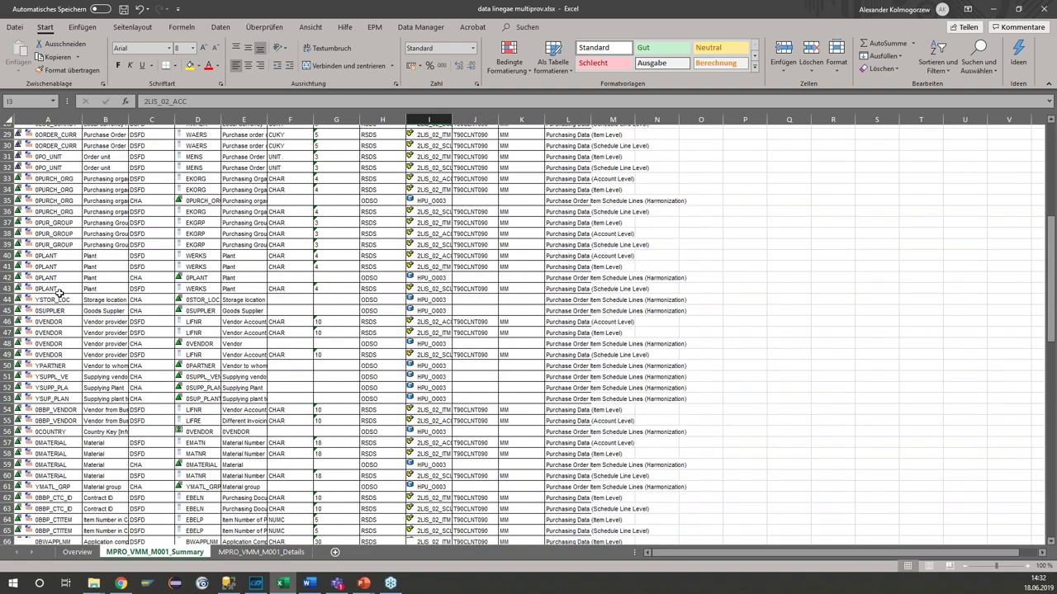
scroll(60, 295, up, 10)
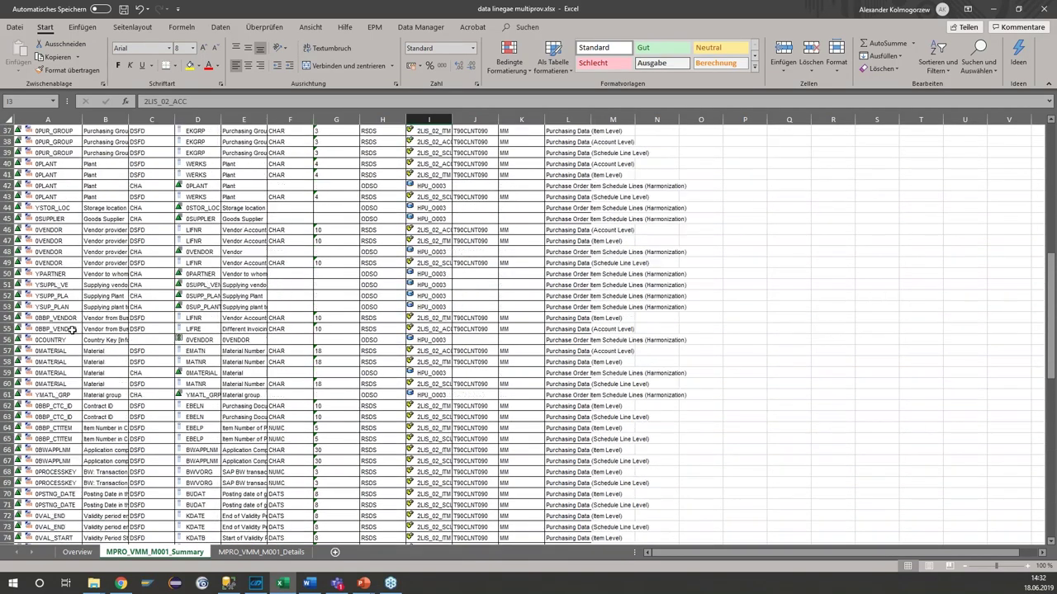
scroll(108, 331, up, 3)
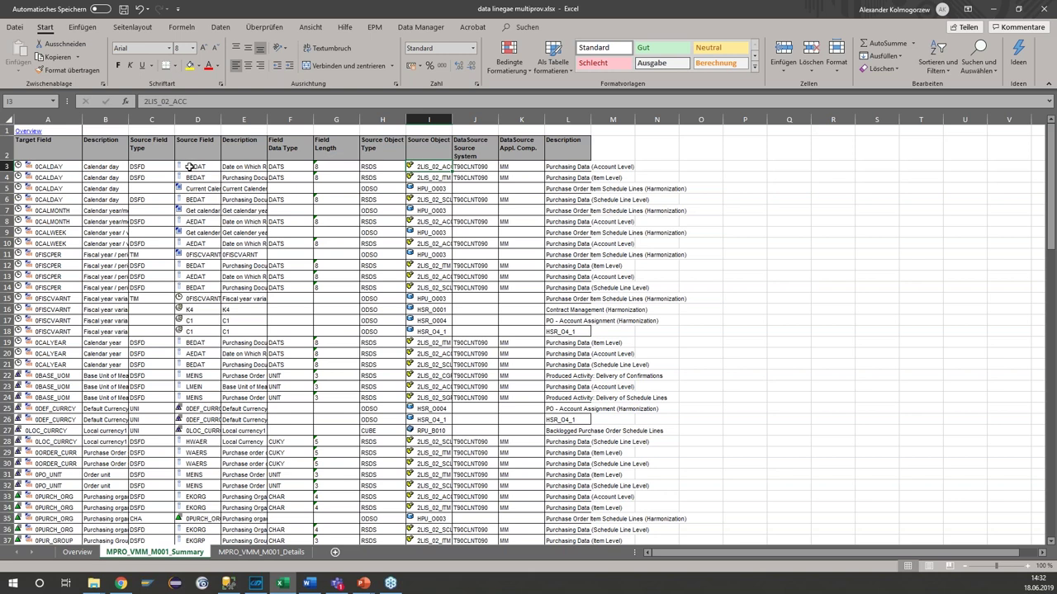
Show the MPRO_VMM_M001_Details sheet and check the fourth-level source object in the first 0CALDAY row.
click(262, 553)
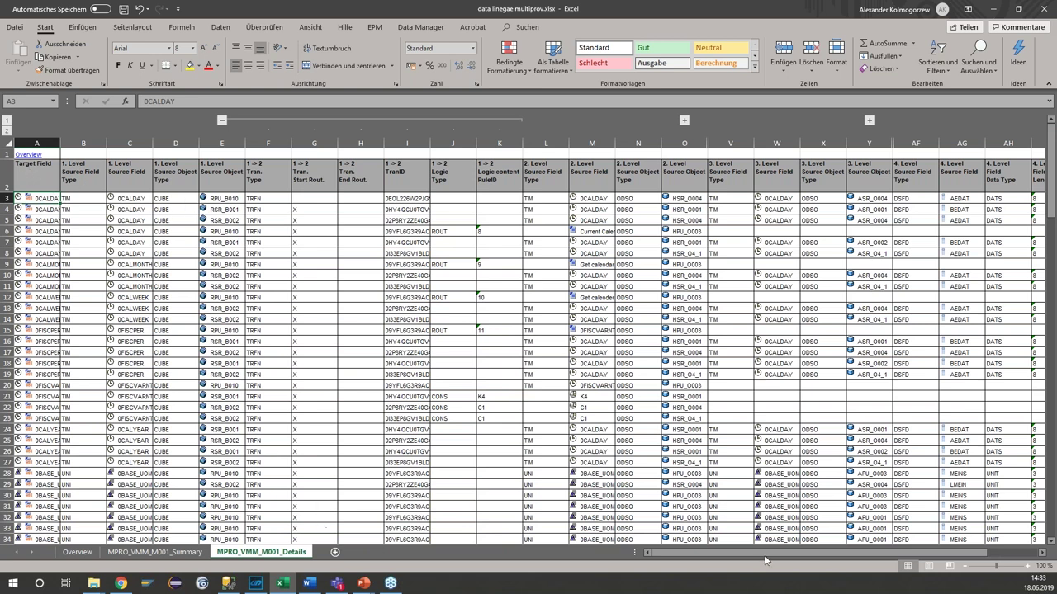
drag(764, 561, 814, 561)
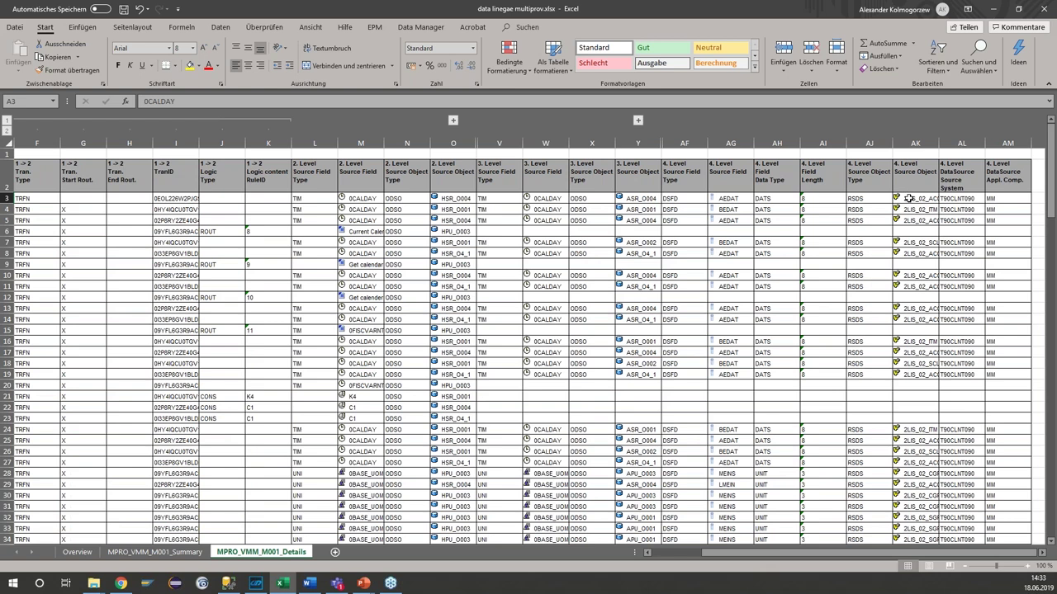
click(909, 199)
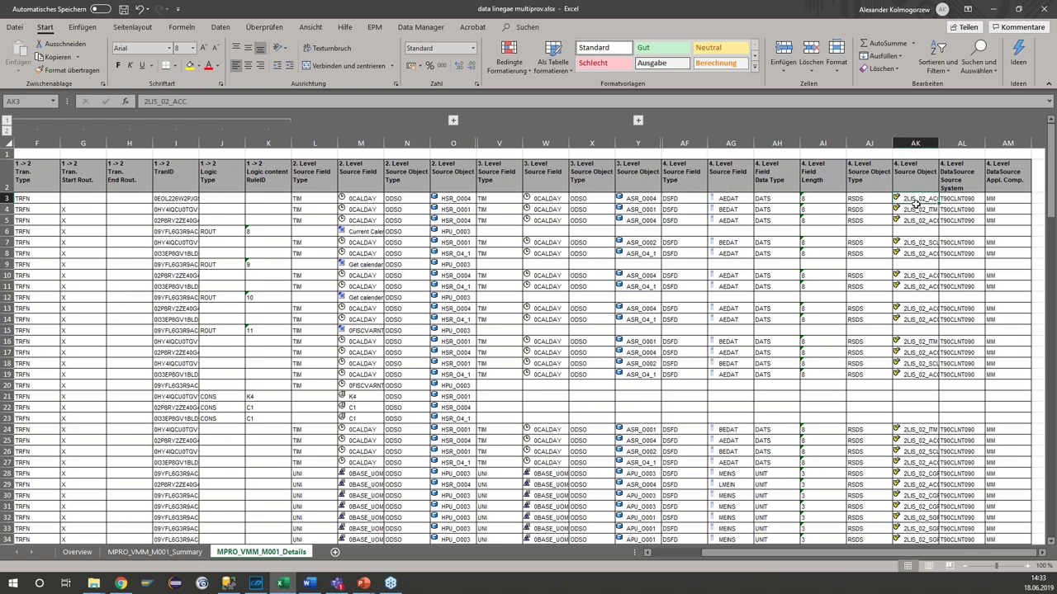
Check the first-level source field type, source field and source object in the first 0CALDAY row.
drag(752, 554, 628, 570)
click(82, 198)
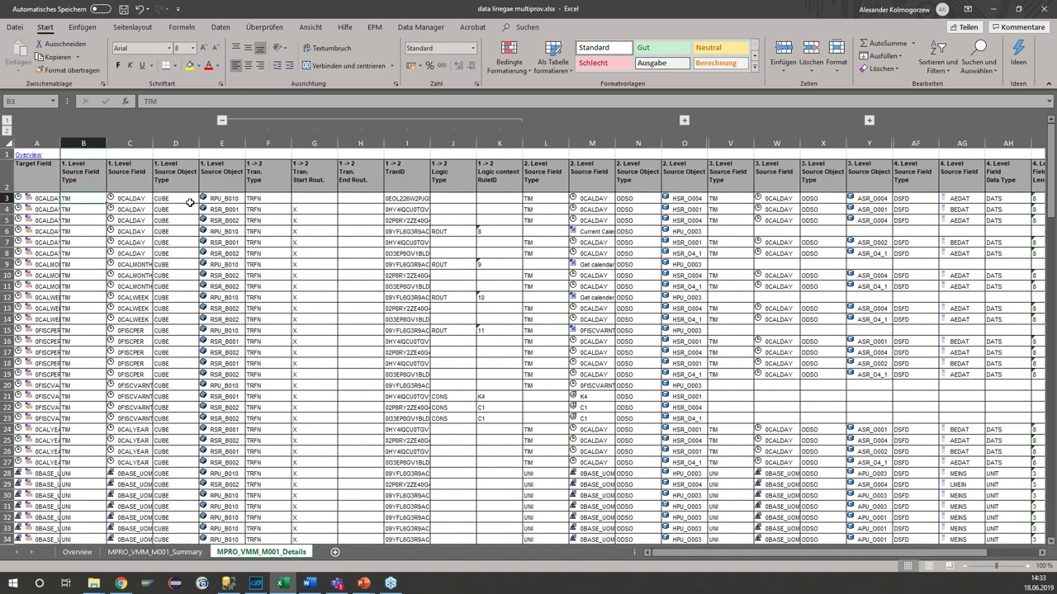
click(139, 202)
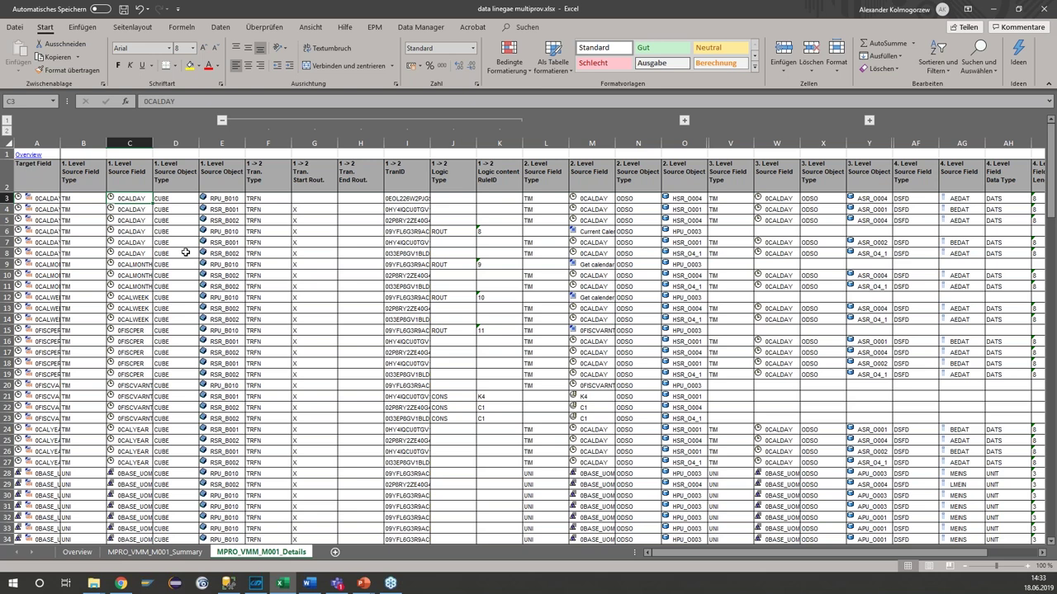
click(225, 200)
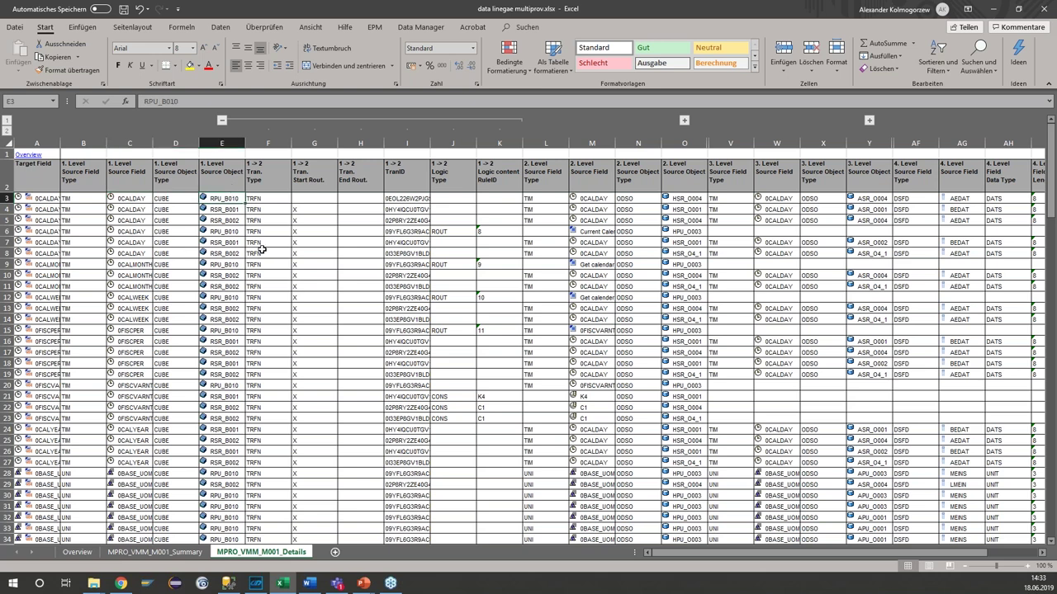
Trace the first 0CALDAY row through the level 1 to 2 transformation columns to its second-level source field and source object.
click(265, 200)
key(Right)
key(Right)
key(Right)
key(Right)
key(Right)
key(Right)
key(Right)
key(Right)
key(Right)
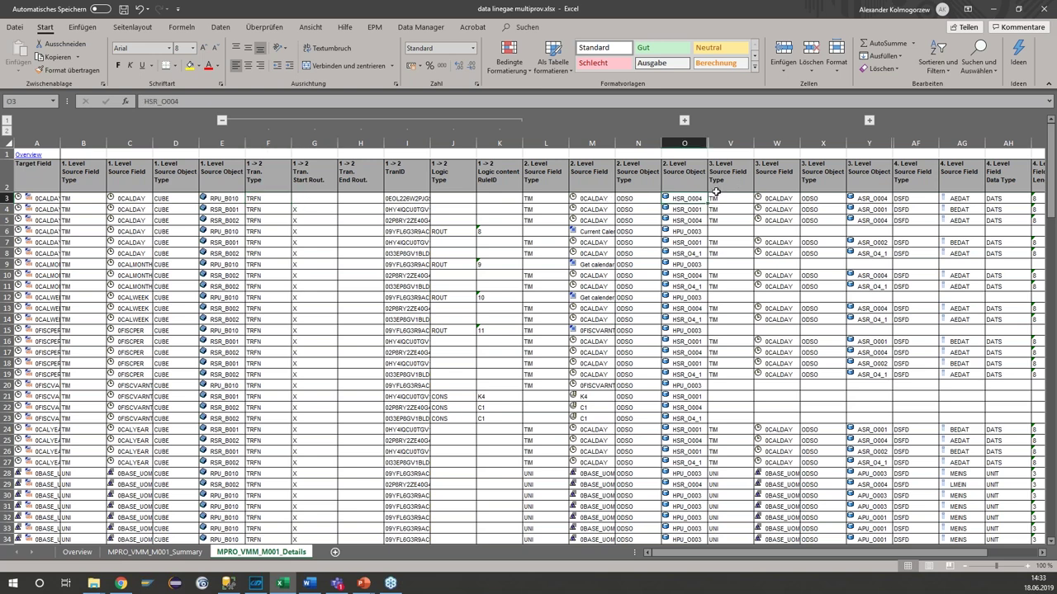
click(594, 200)
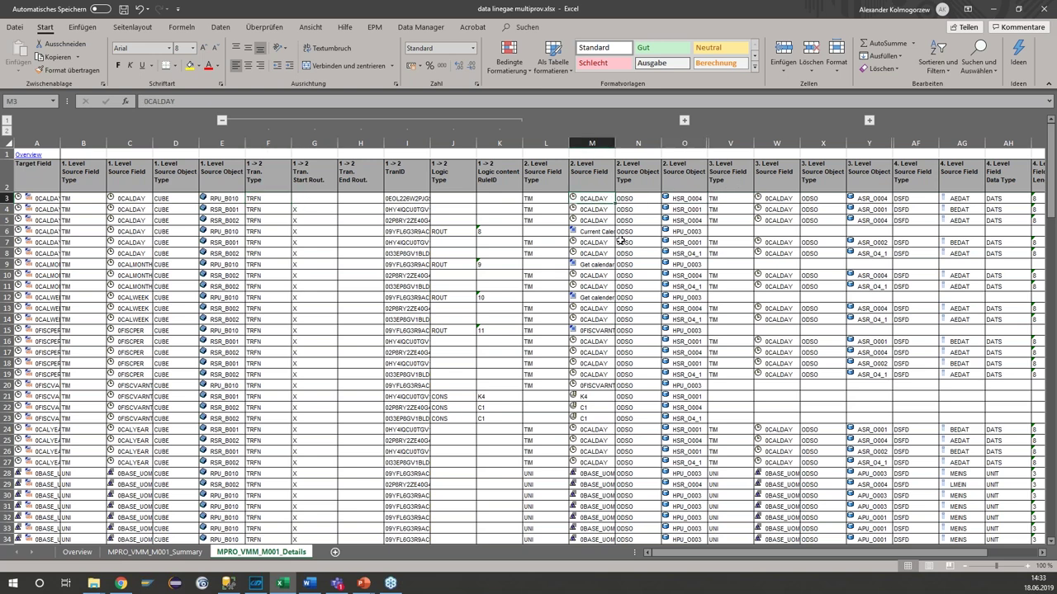
click(670, 200)
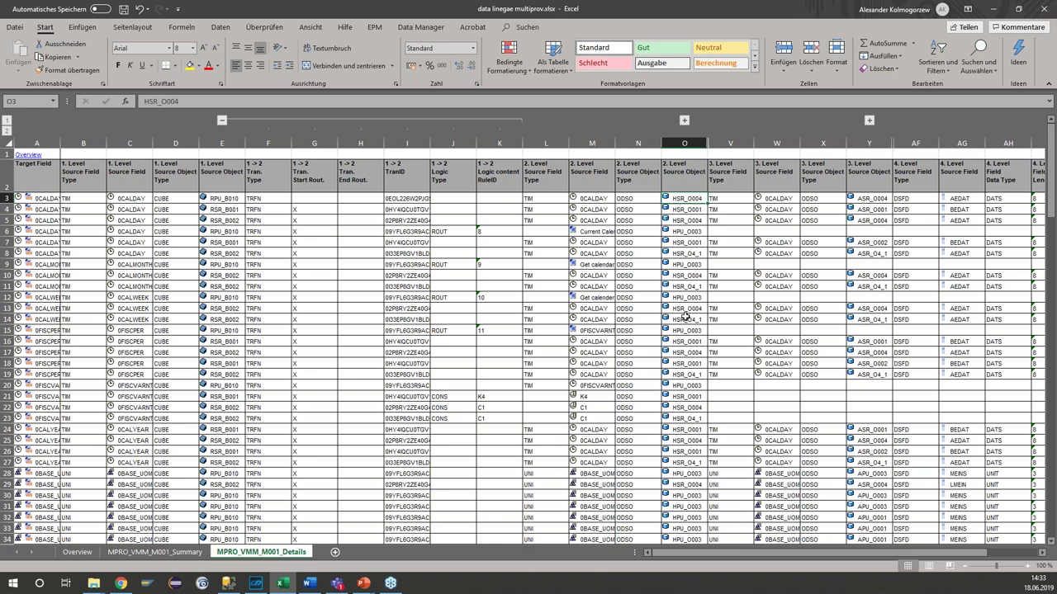
Look over the remaining source levels of the details sheet and return to the first 0CALDAY target field.
scroll(752, 234, right, 5)
scroll(463, 449, left, 5)
click(40, 199)
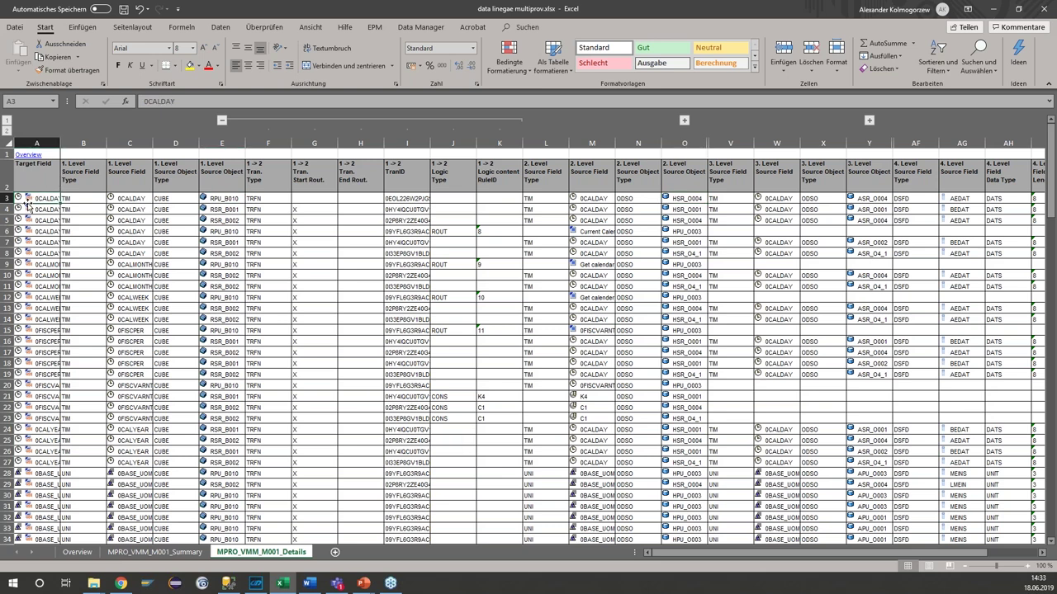